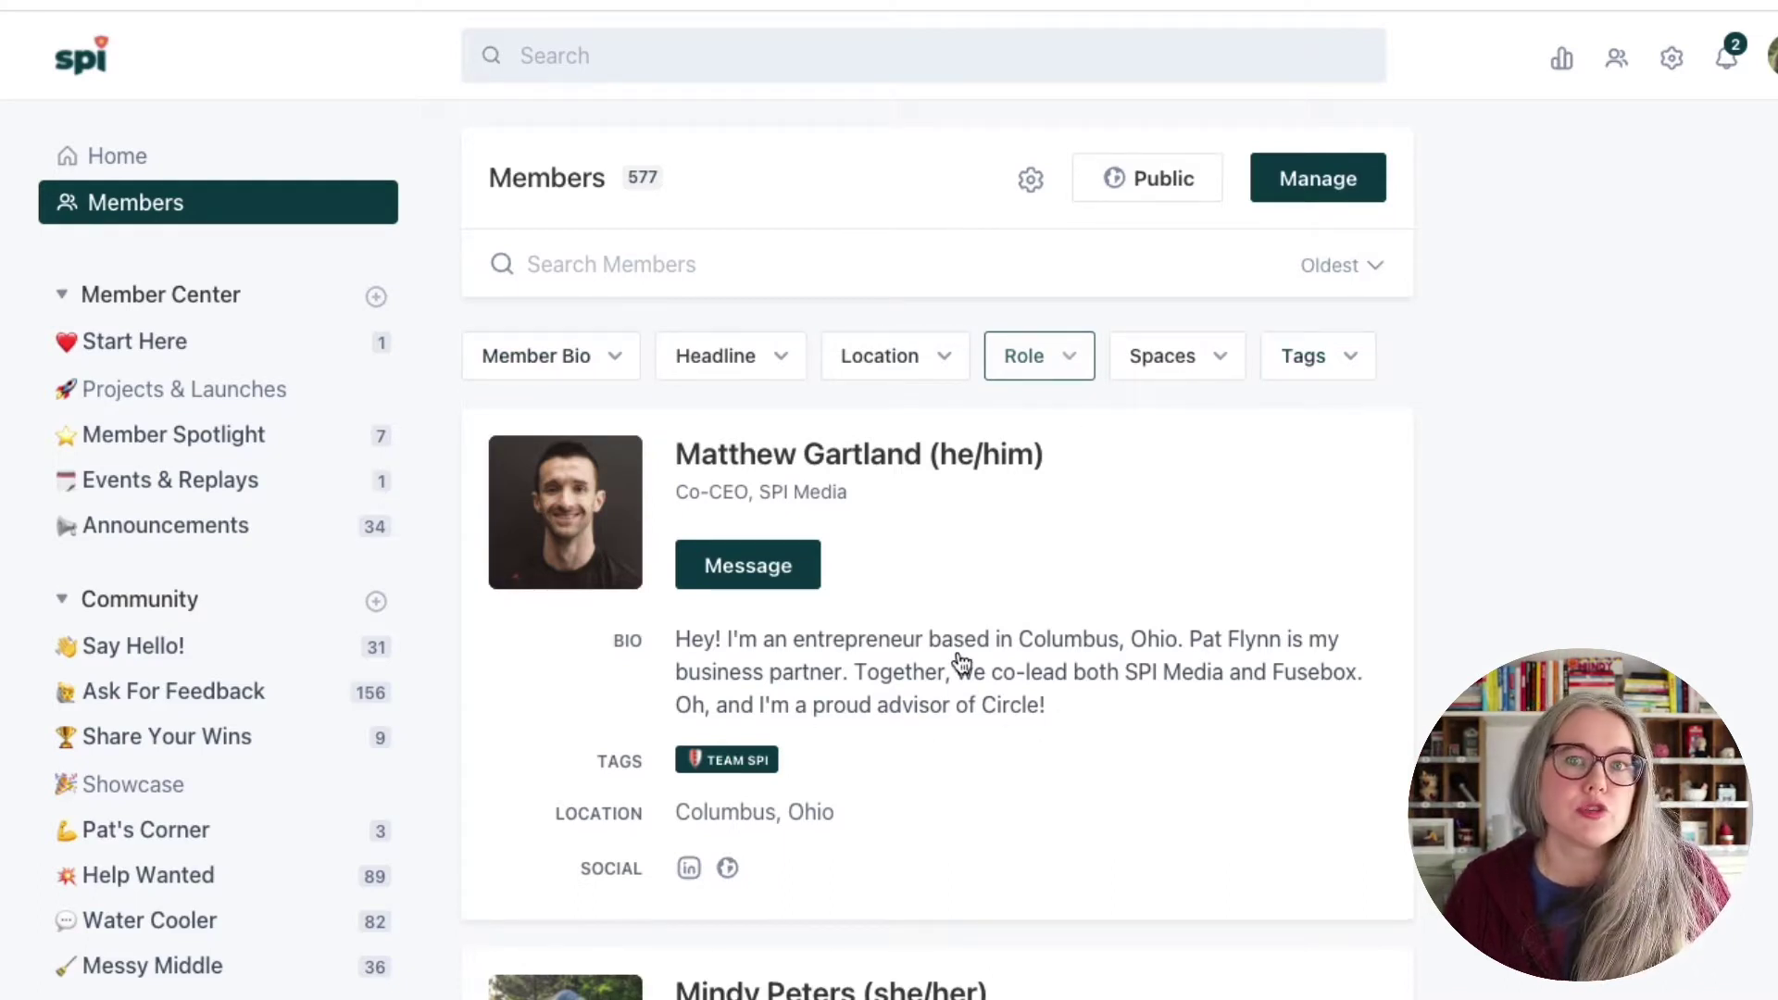
- Examine the Member Bio filter and the list of available tags in the Tags filter of the member directory
{"action": "left_click", "coordinate": [593, 356]}
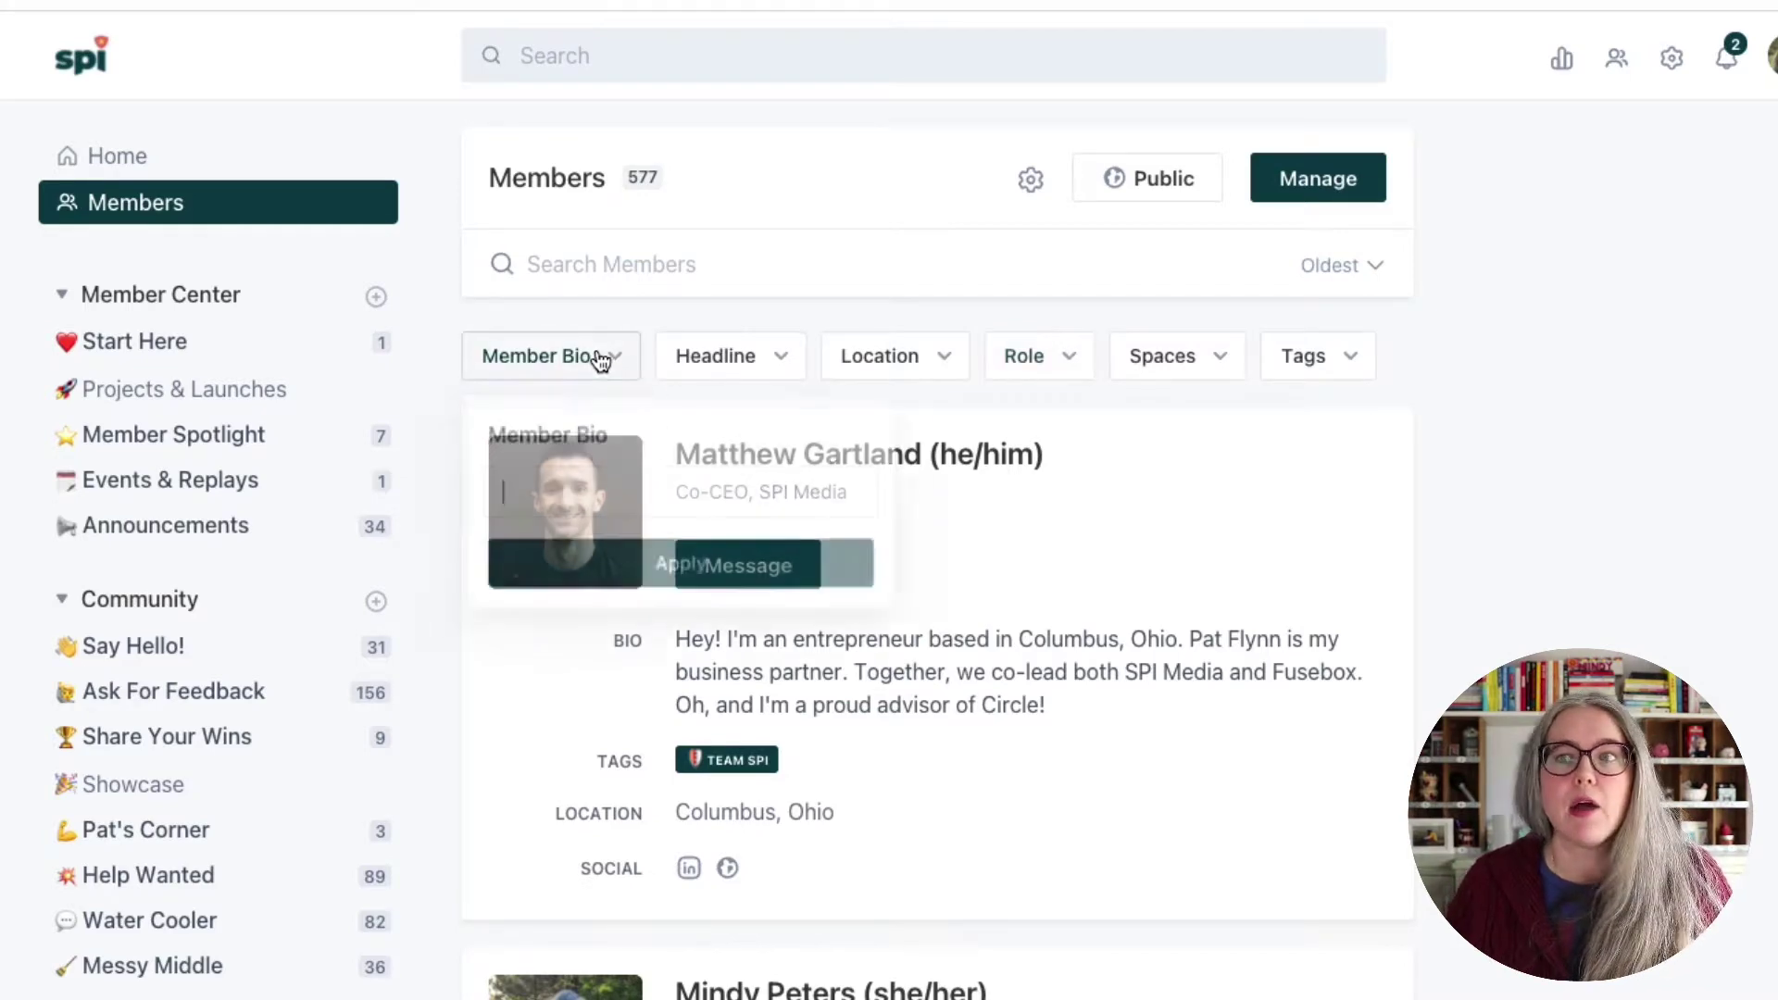
{"action": "left_click", "coordinate": [554, 497]}
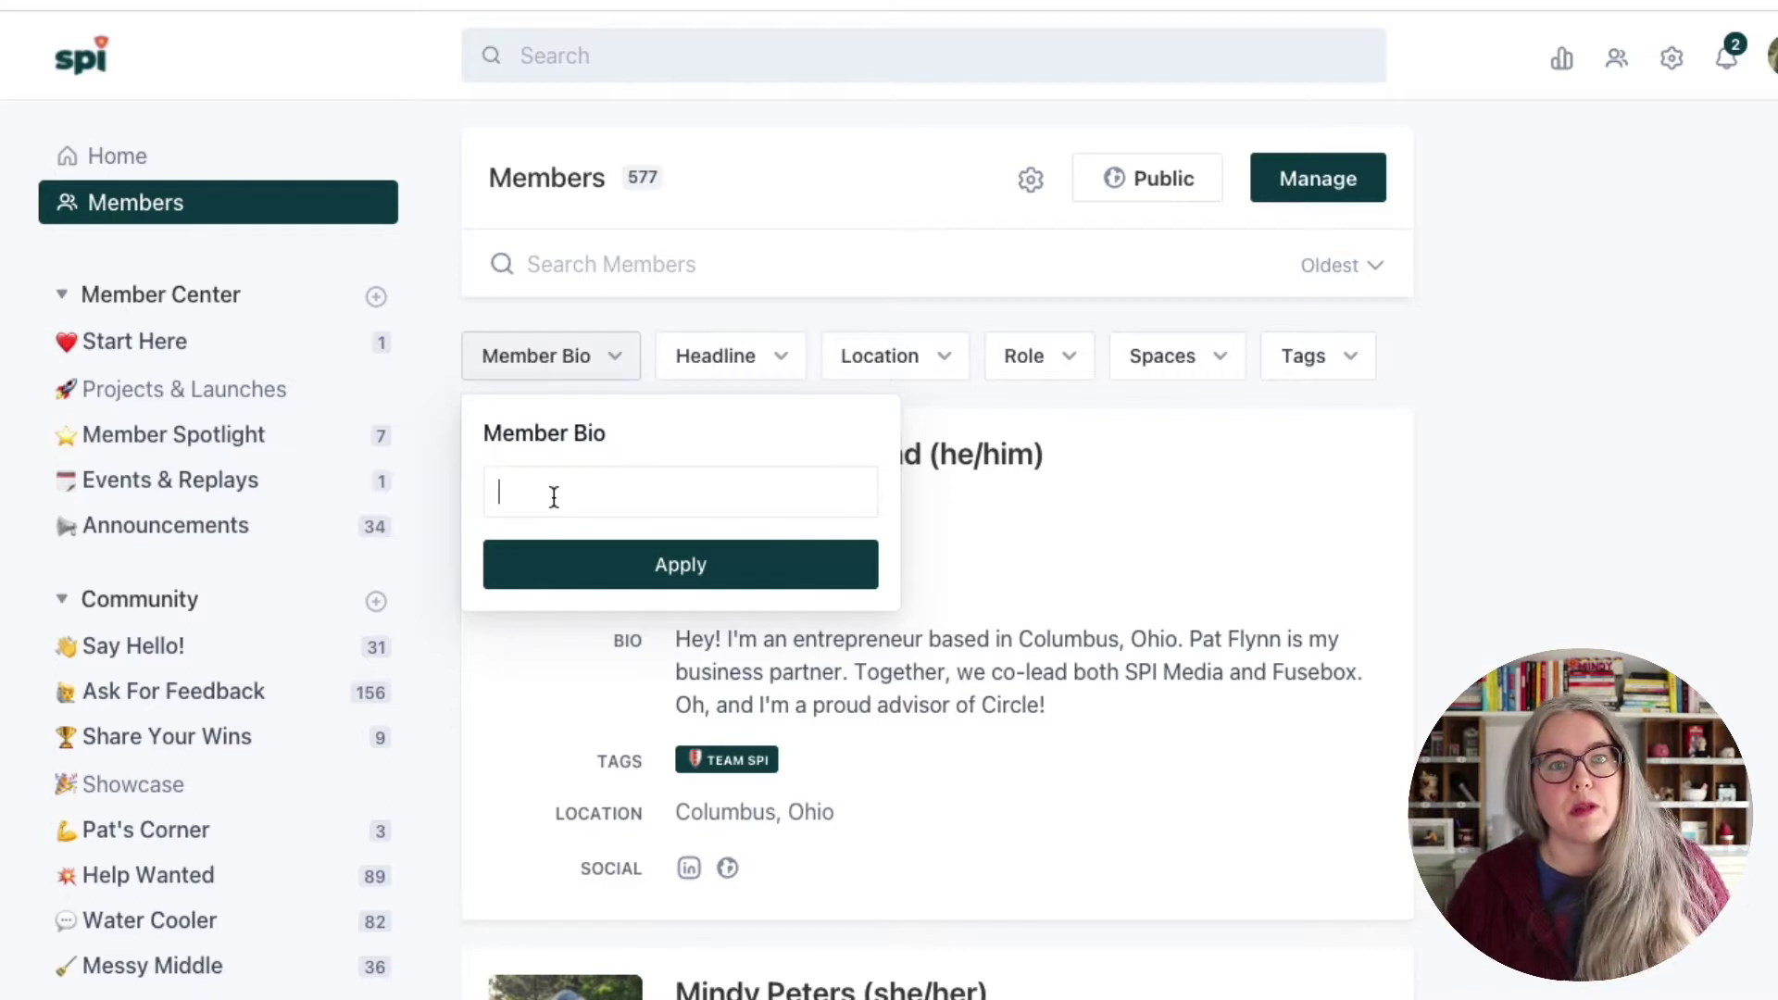
{"action": "left_click", "coordinate": [1052, 622]}
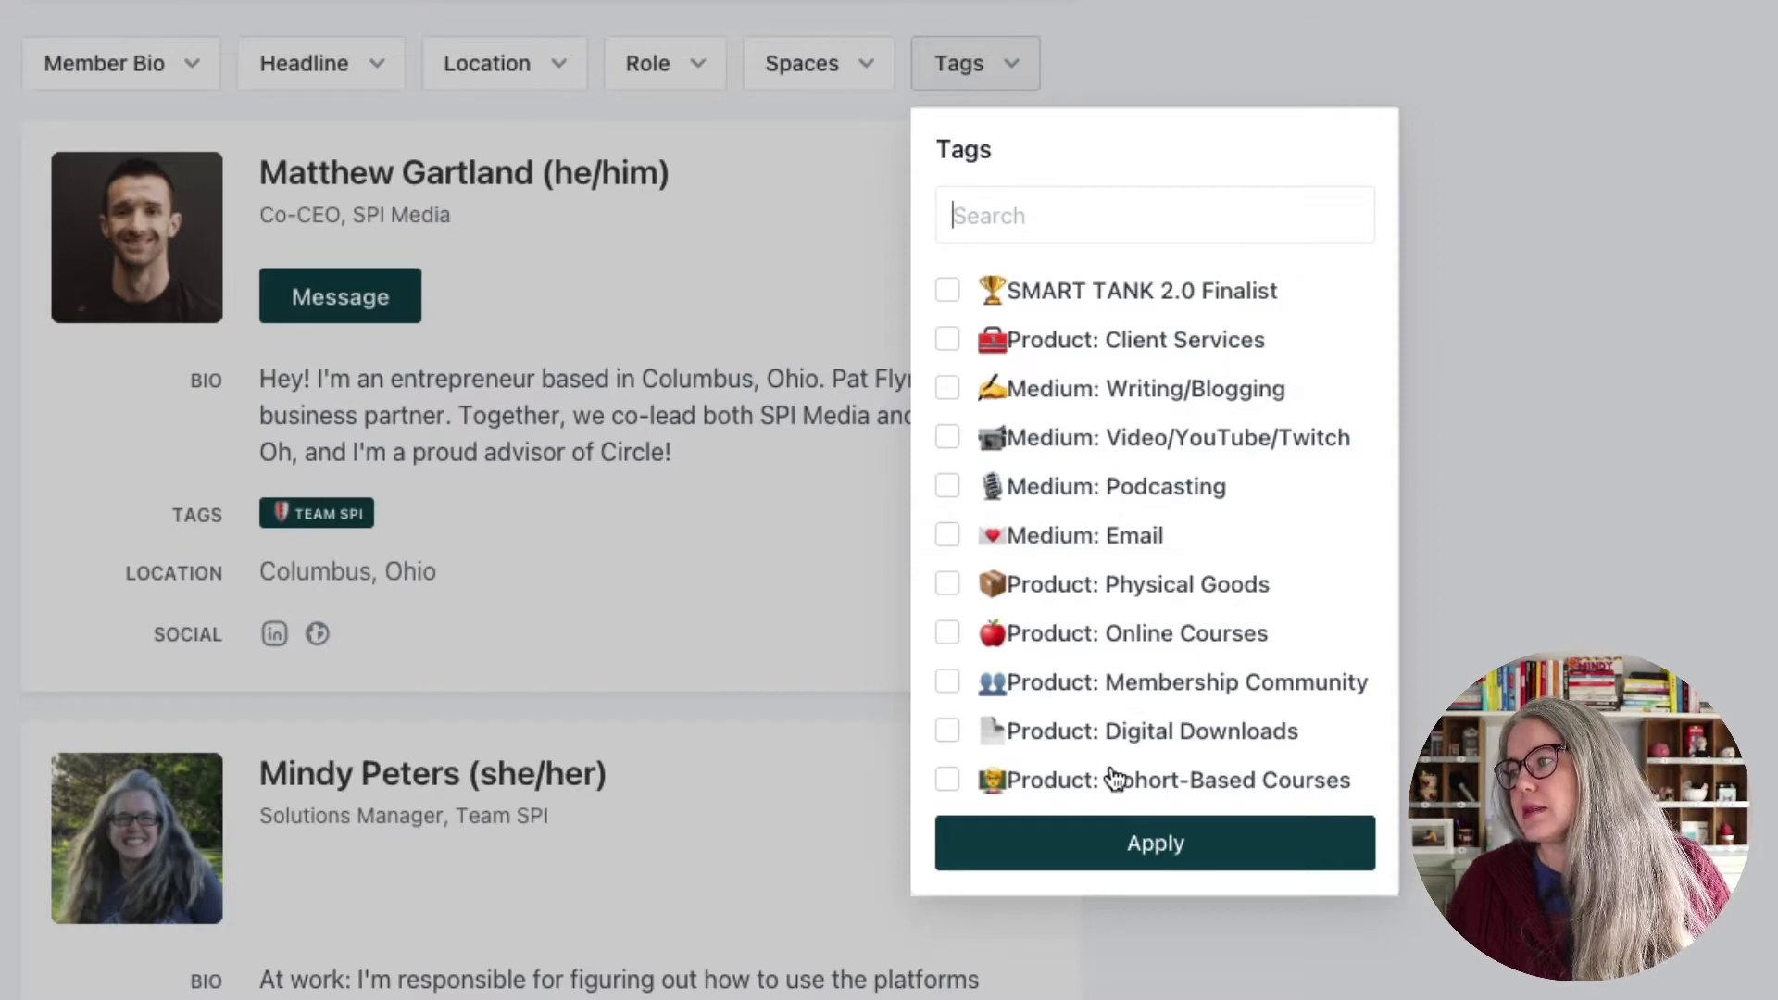
{"action": "scroll", "coordinate": [1114, 778], "scroll_direction": "down", "scroll_amount": 3}
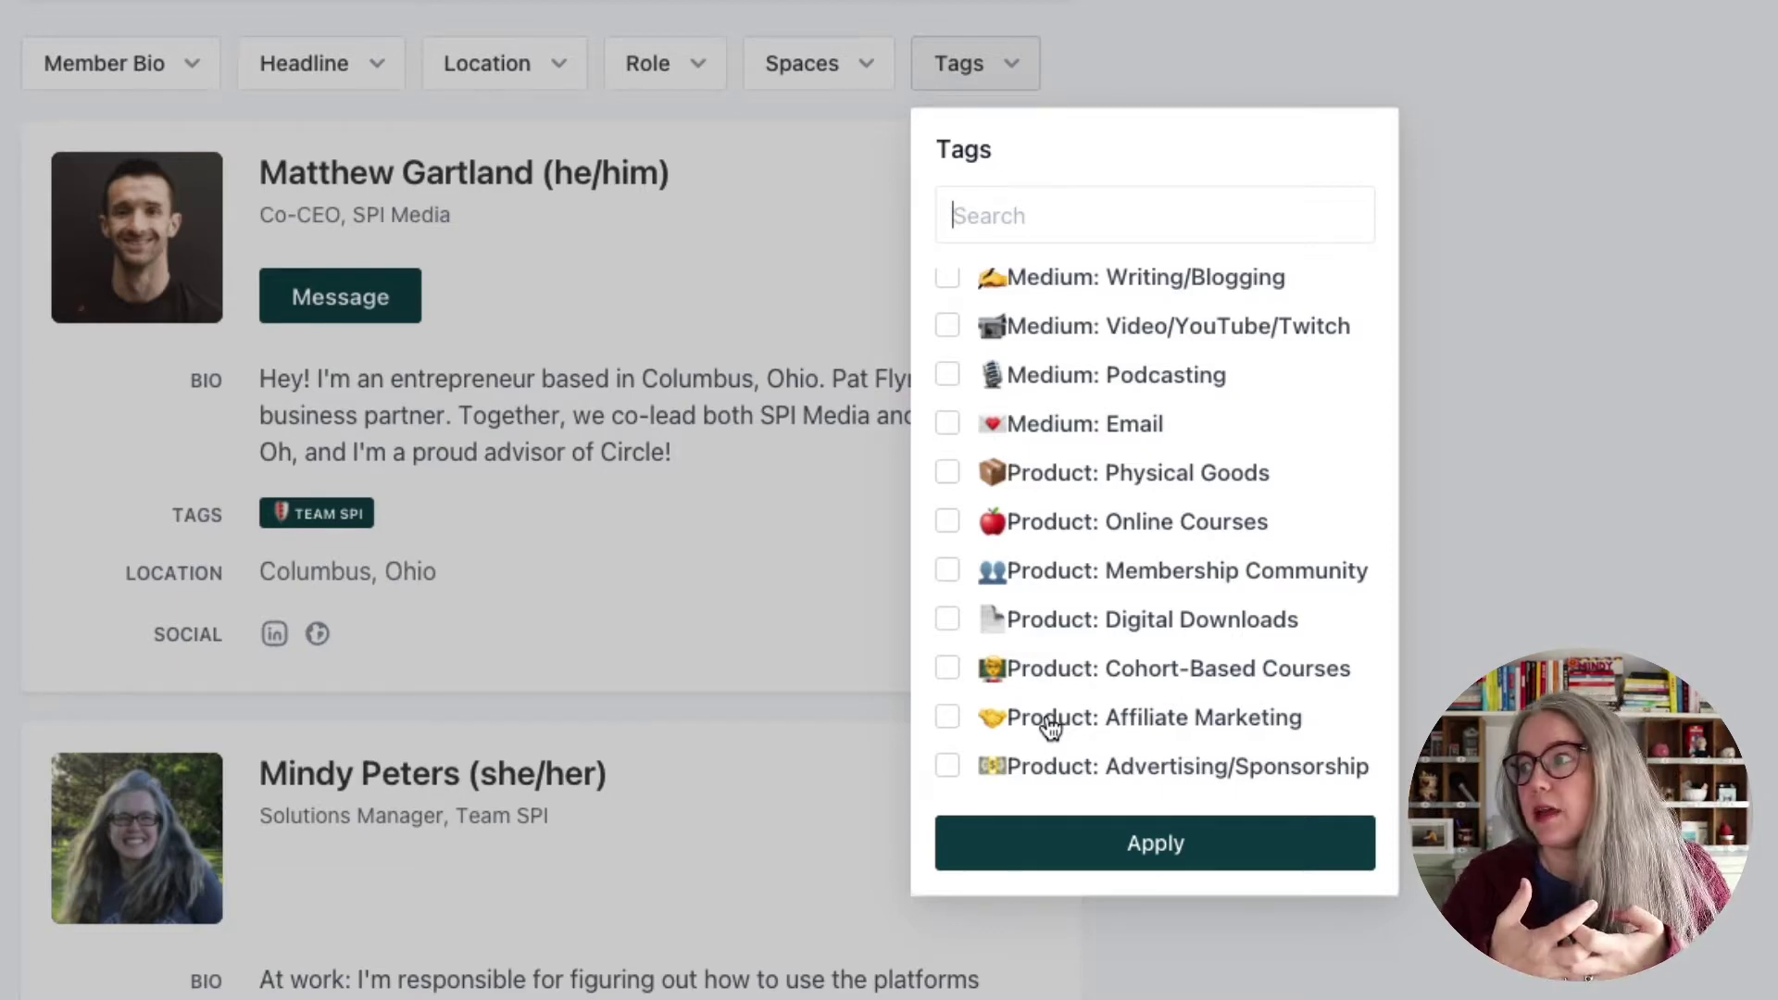
{"action": "scroll", "coordinate": [1095, 590], "scroll_direction": "up", "scroll_amount": 2}
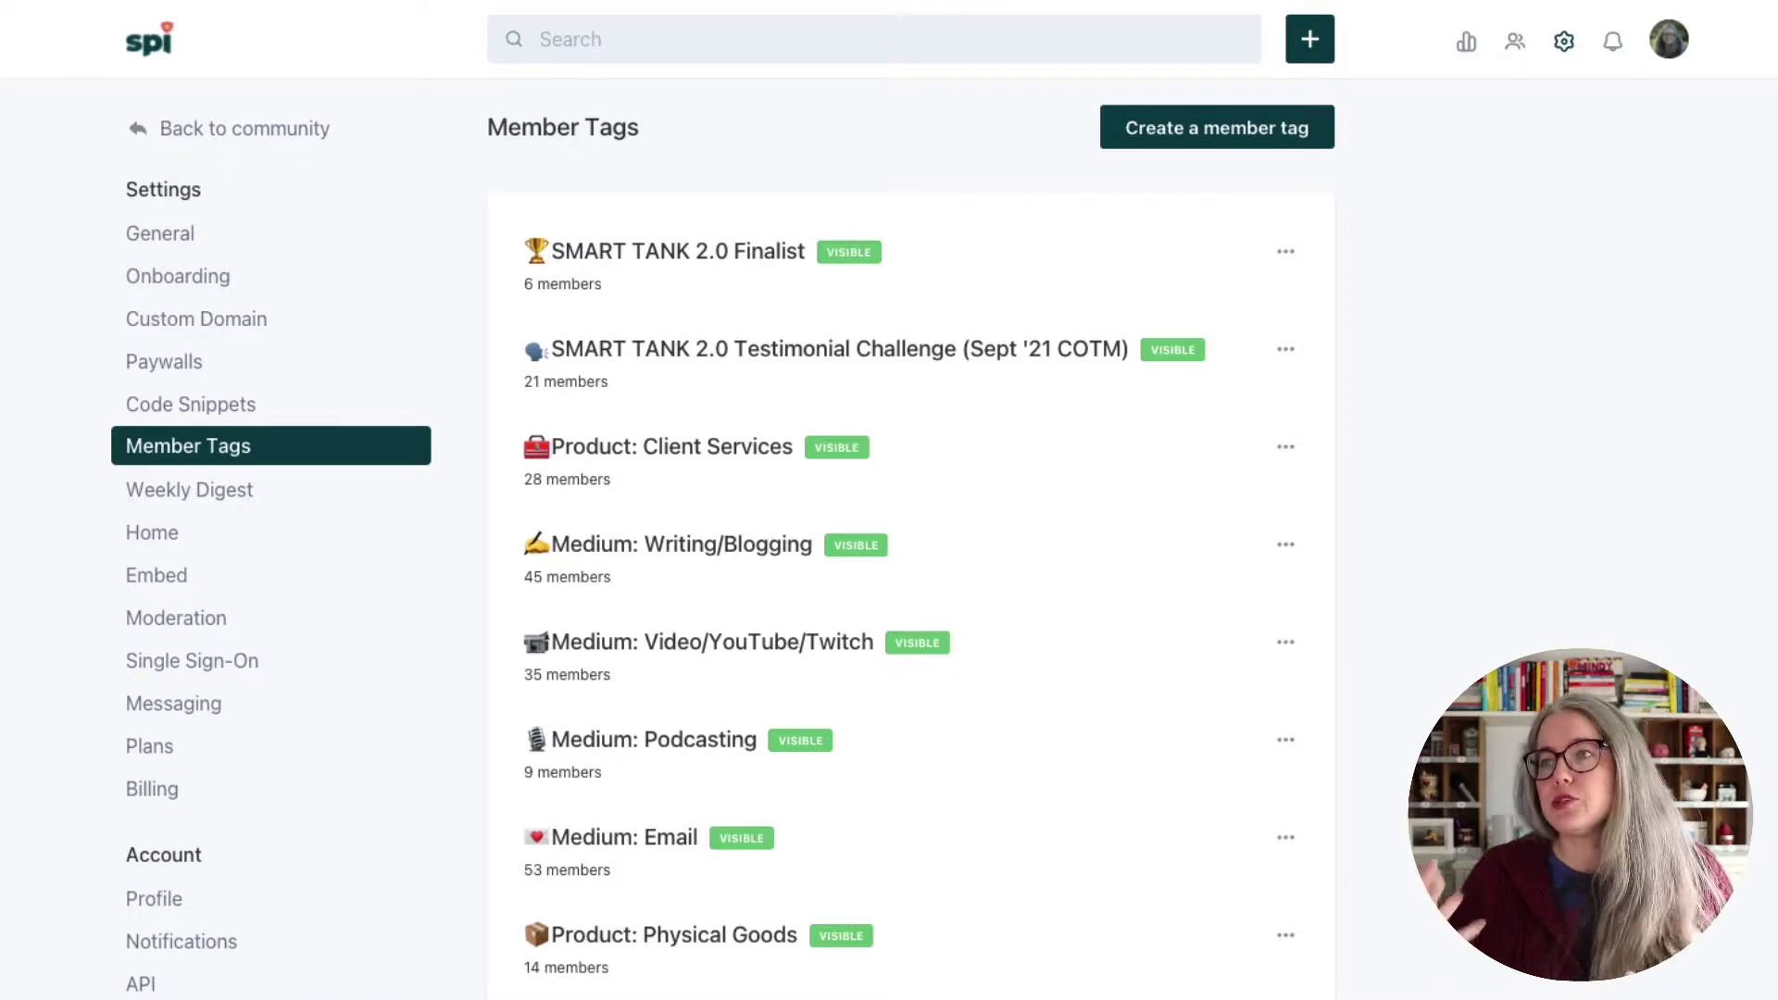
- Review the list of member tags in the community's Member Tags settings
{"action": "scroll", "coordinate": [496, 510], "scroll_direction": "down", "scroll_amount": 3}
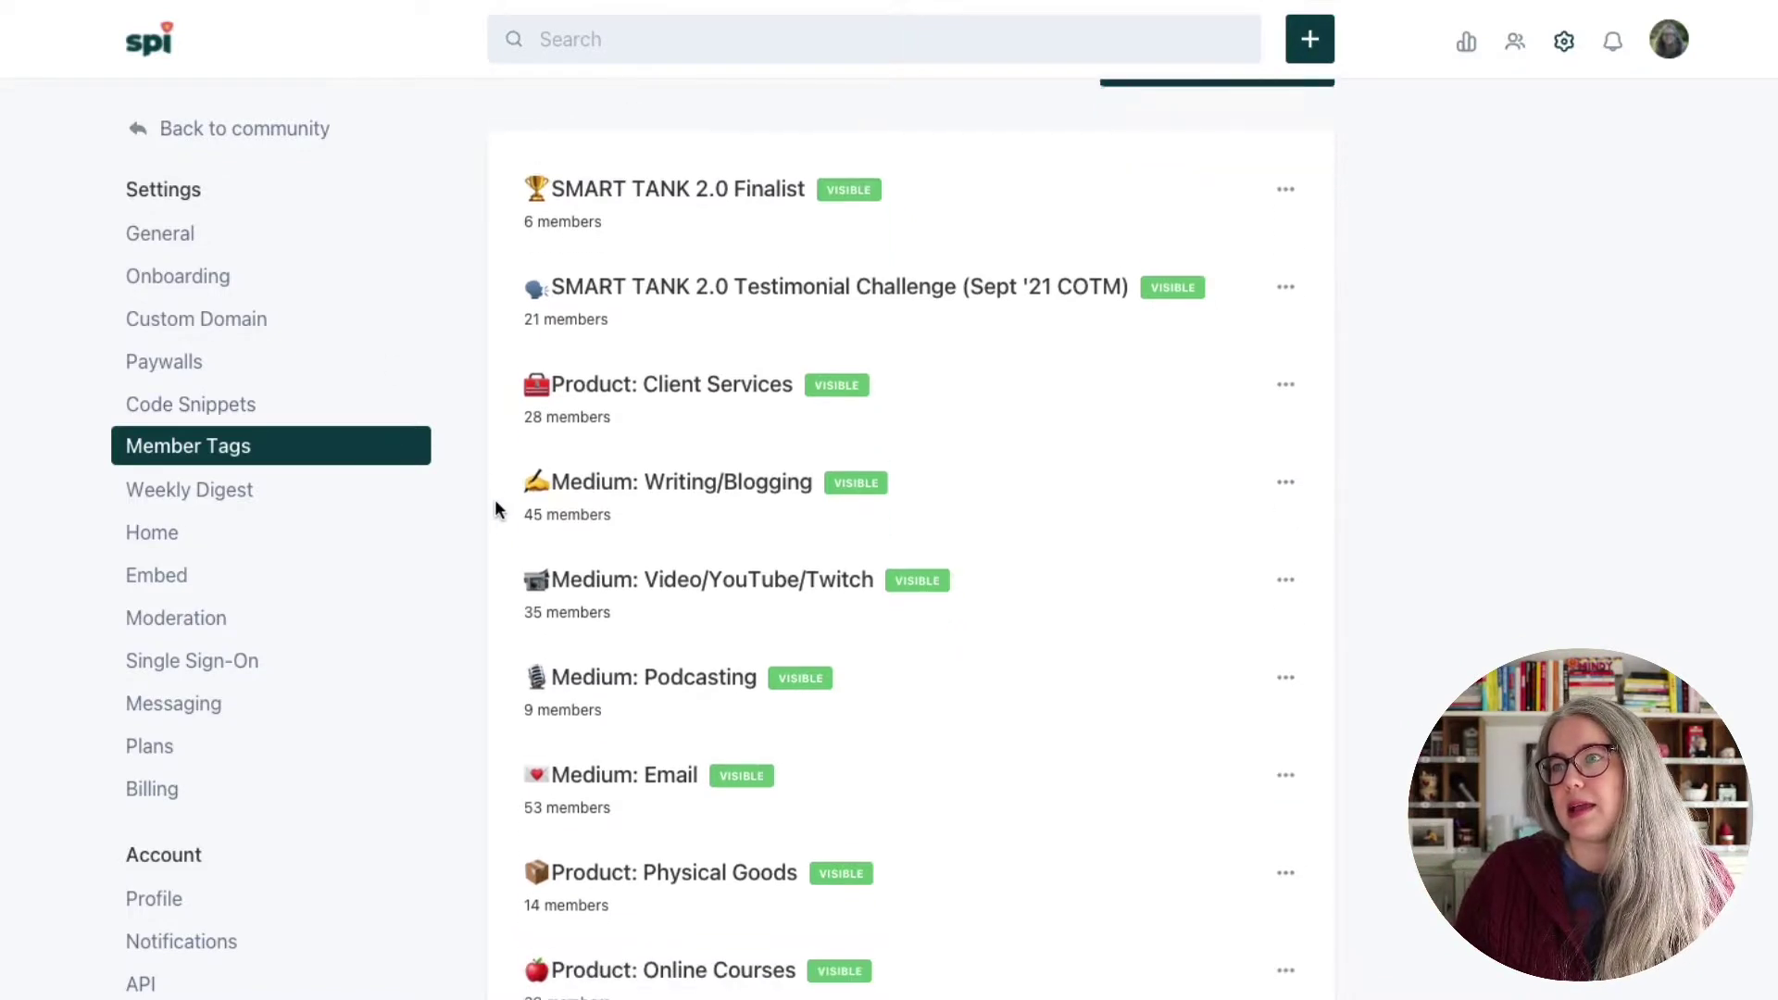
{"action": "scroll", "coordinate": [496, 511], "scroll_direction": "down", "scroll_amount": 1}
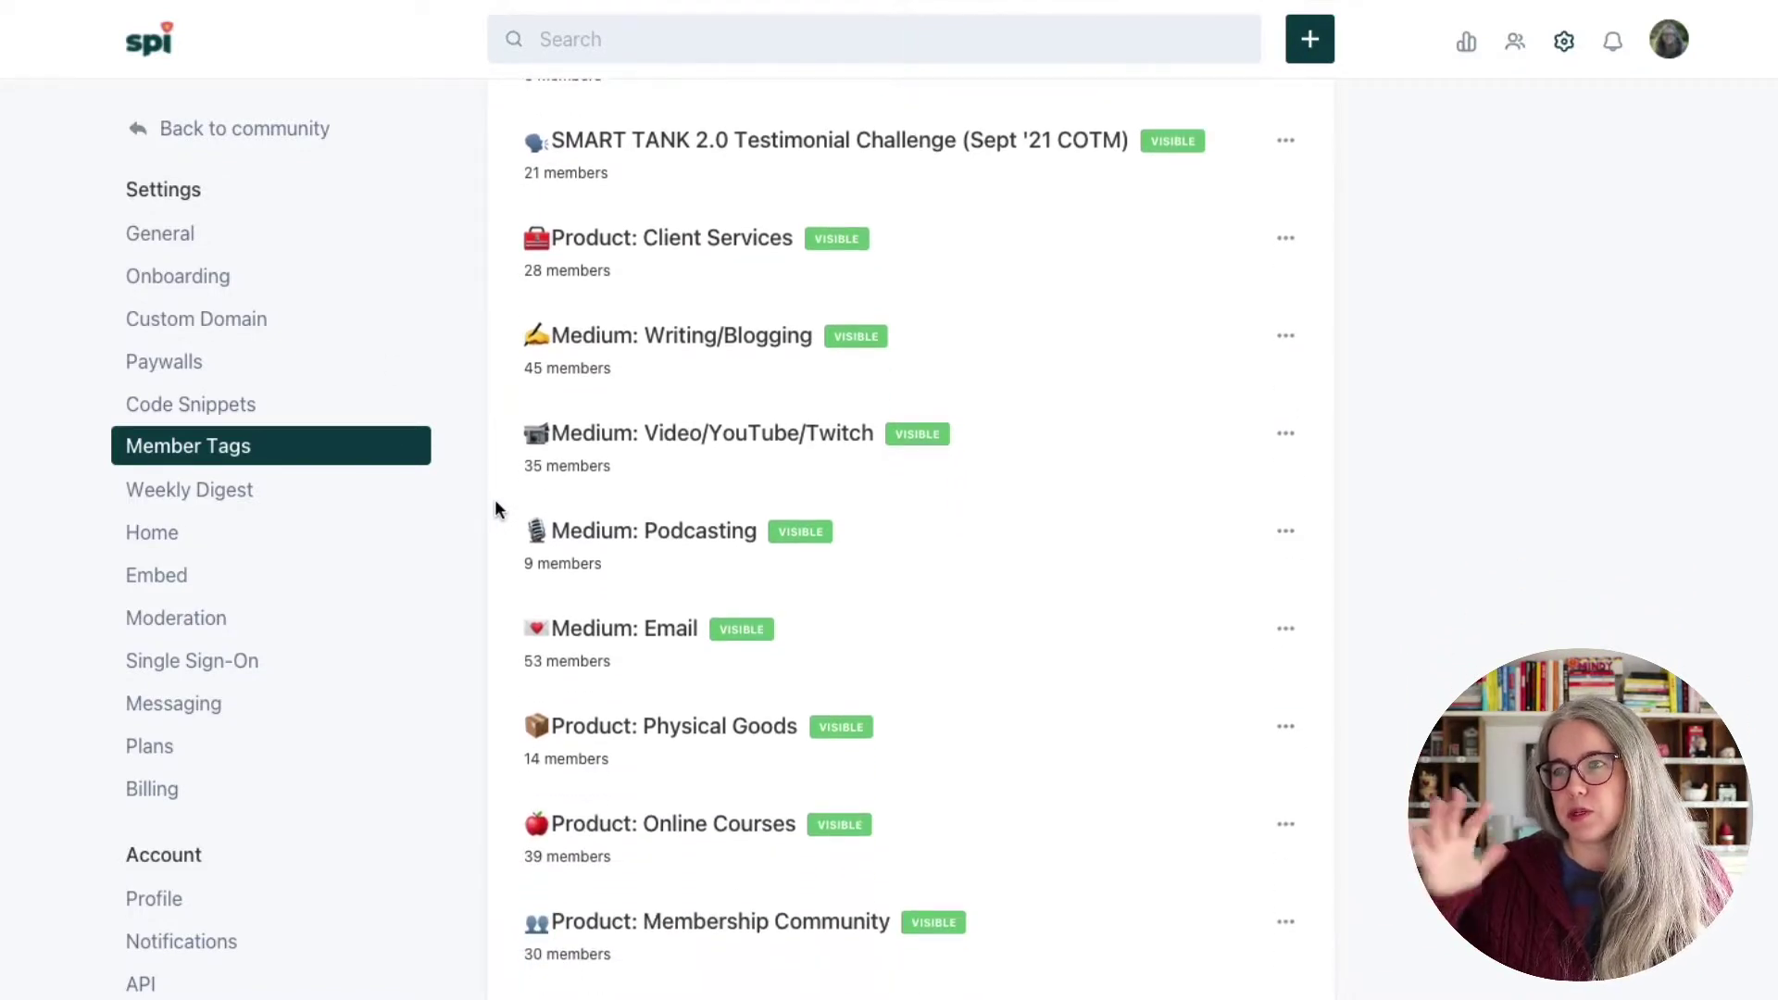
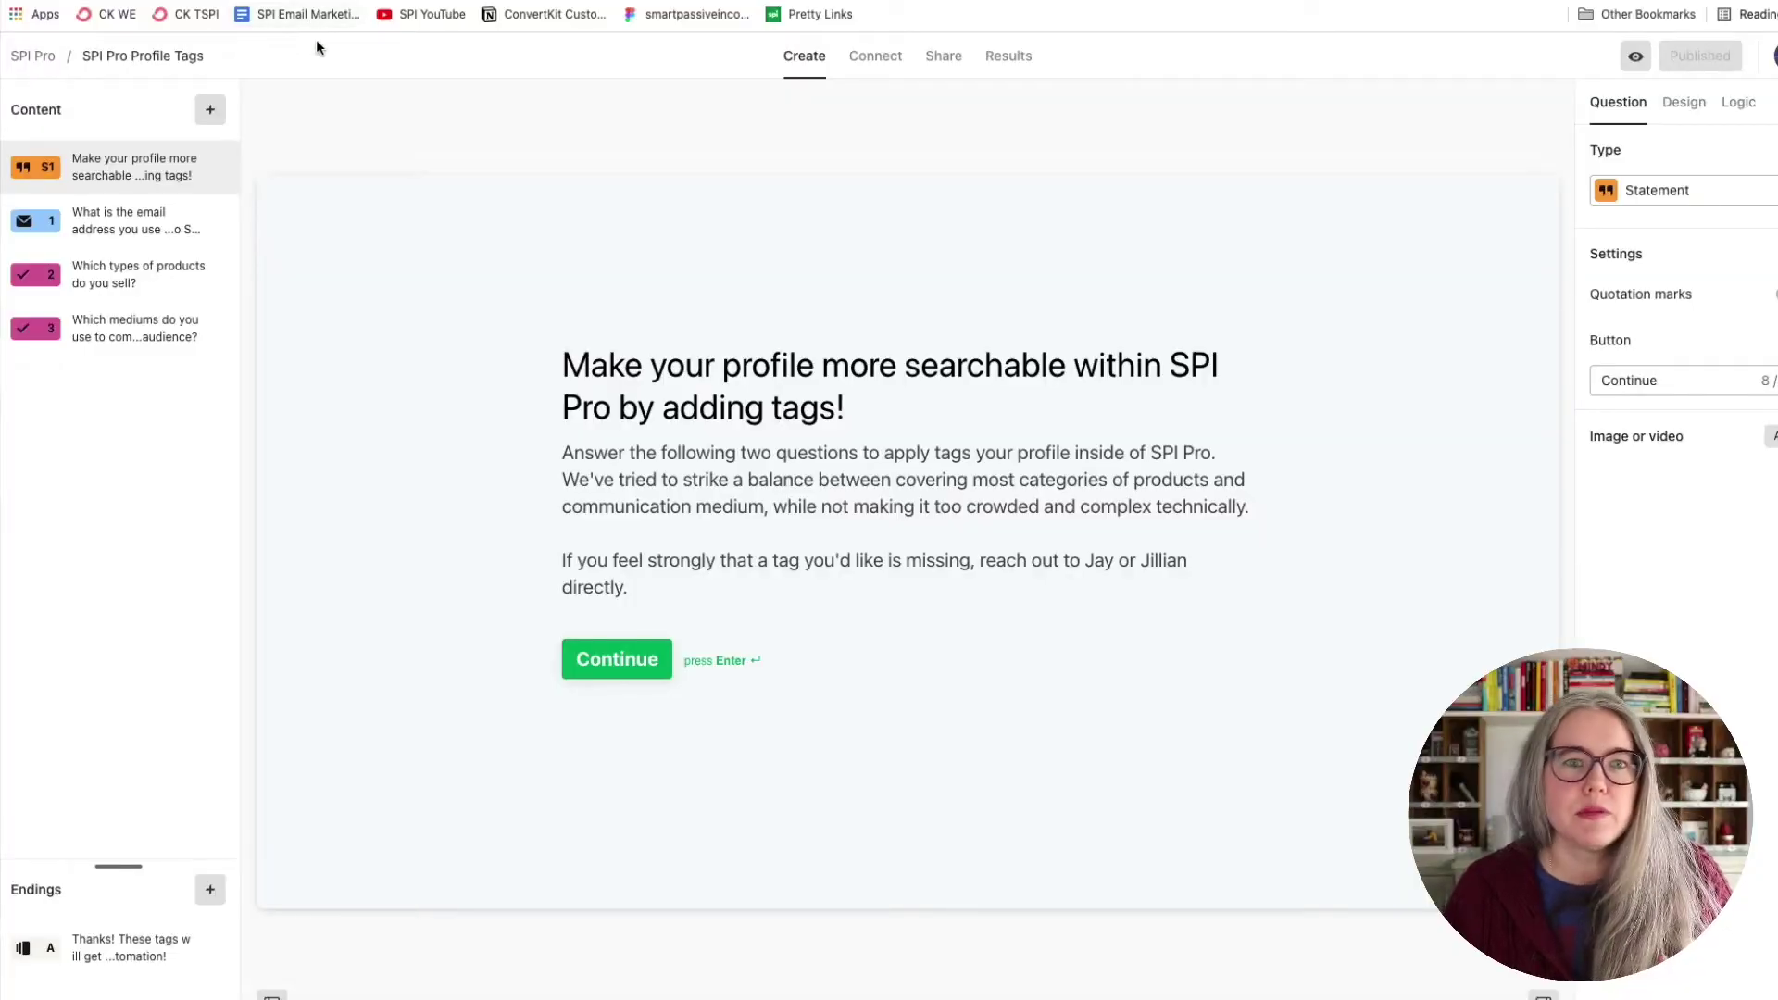
- Switch to Typeform and review the login email, product types and communication mediums questions of the SPI Pro Profile Tags form
{"action": "left_click", "coordinate": [130, 231]}
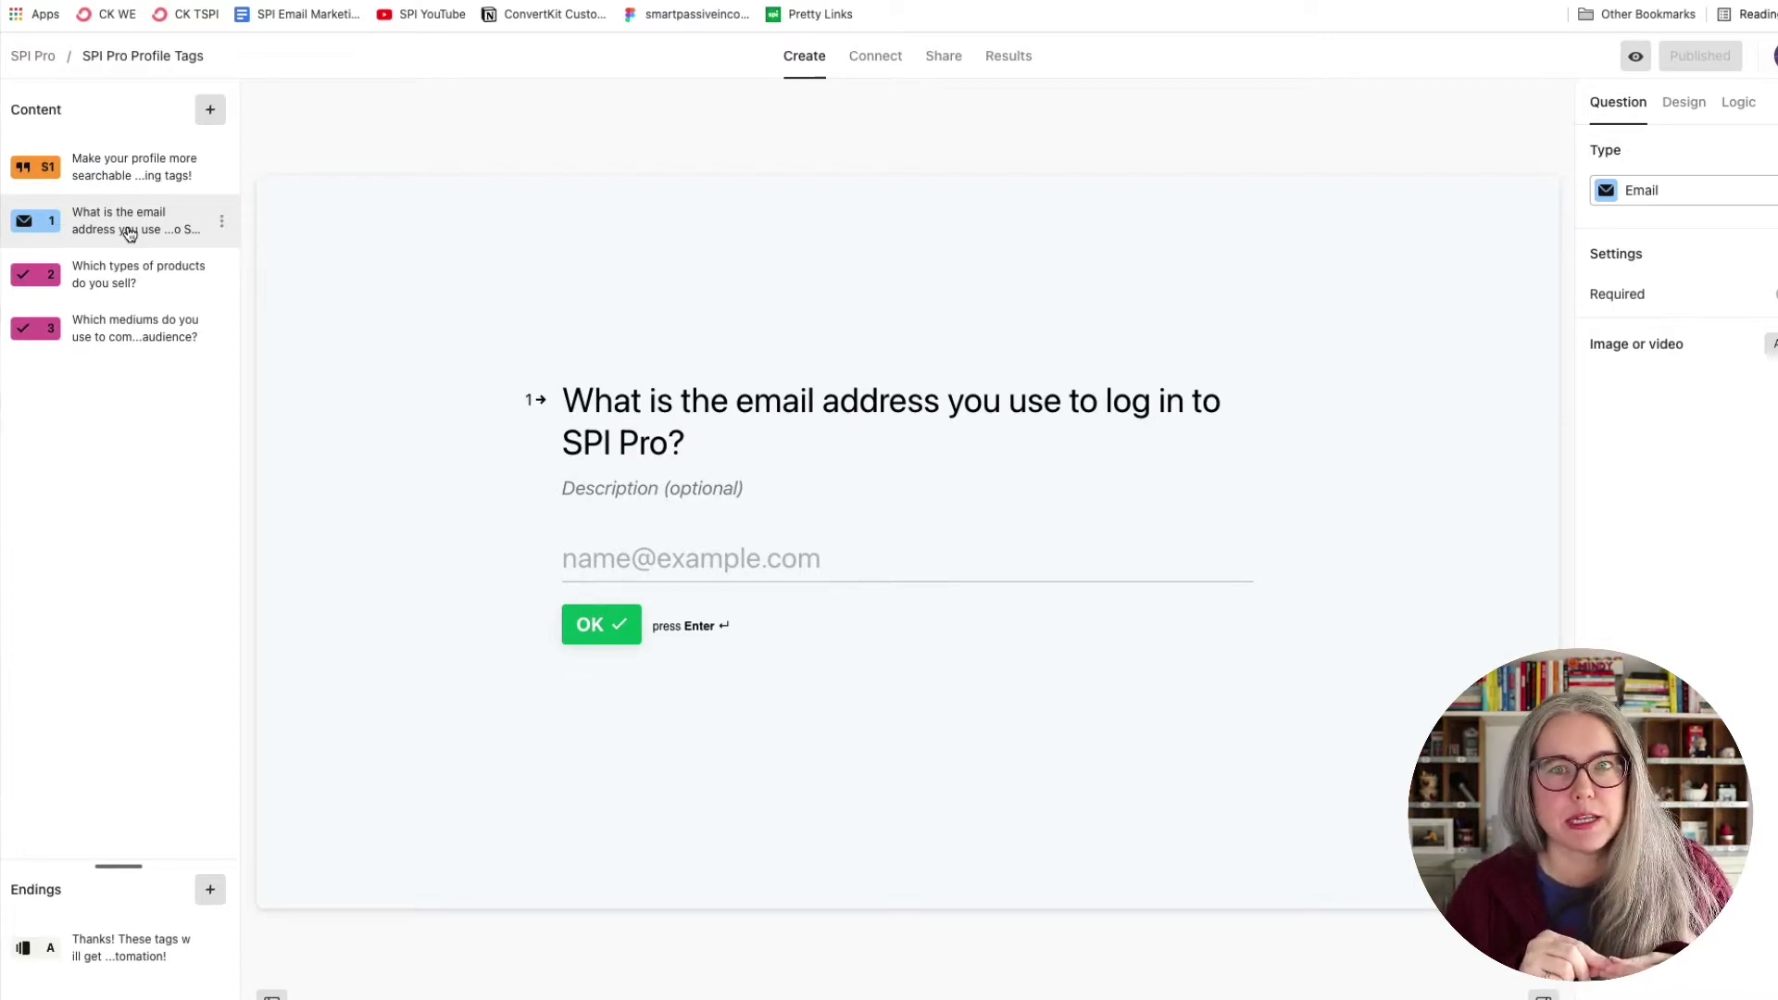
{"action": "left_click", "coordinate": [123, 281]}
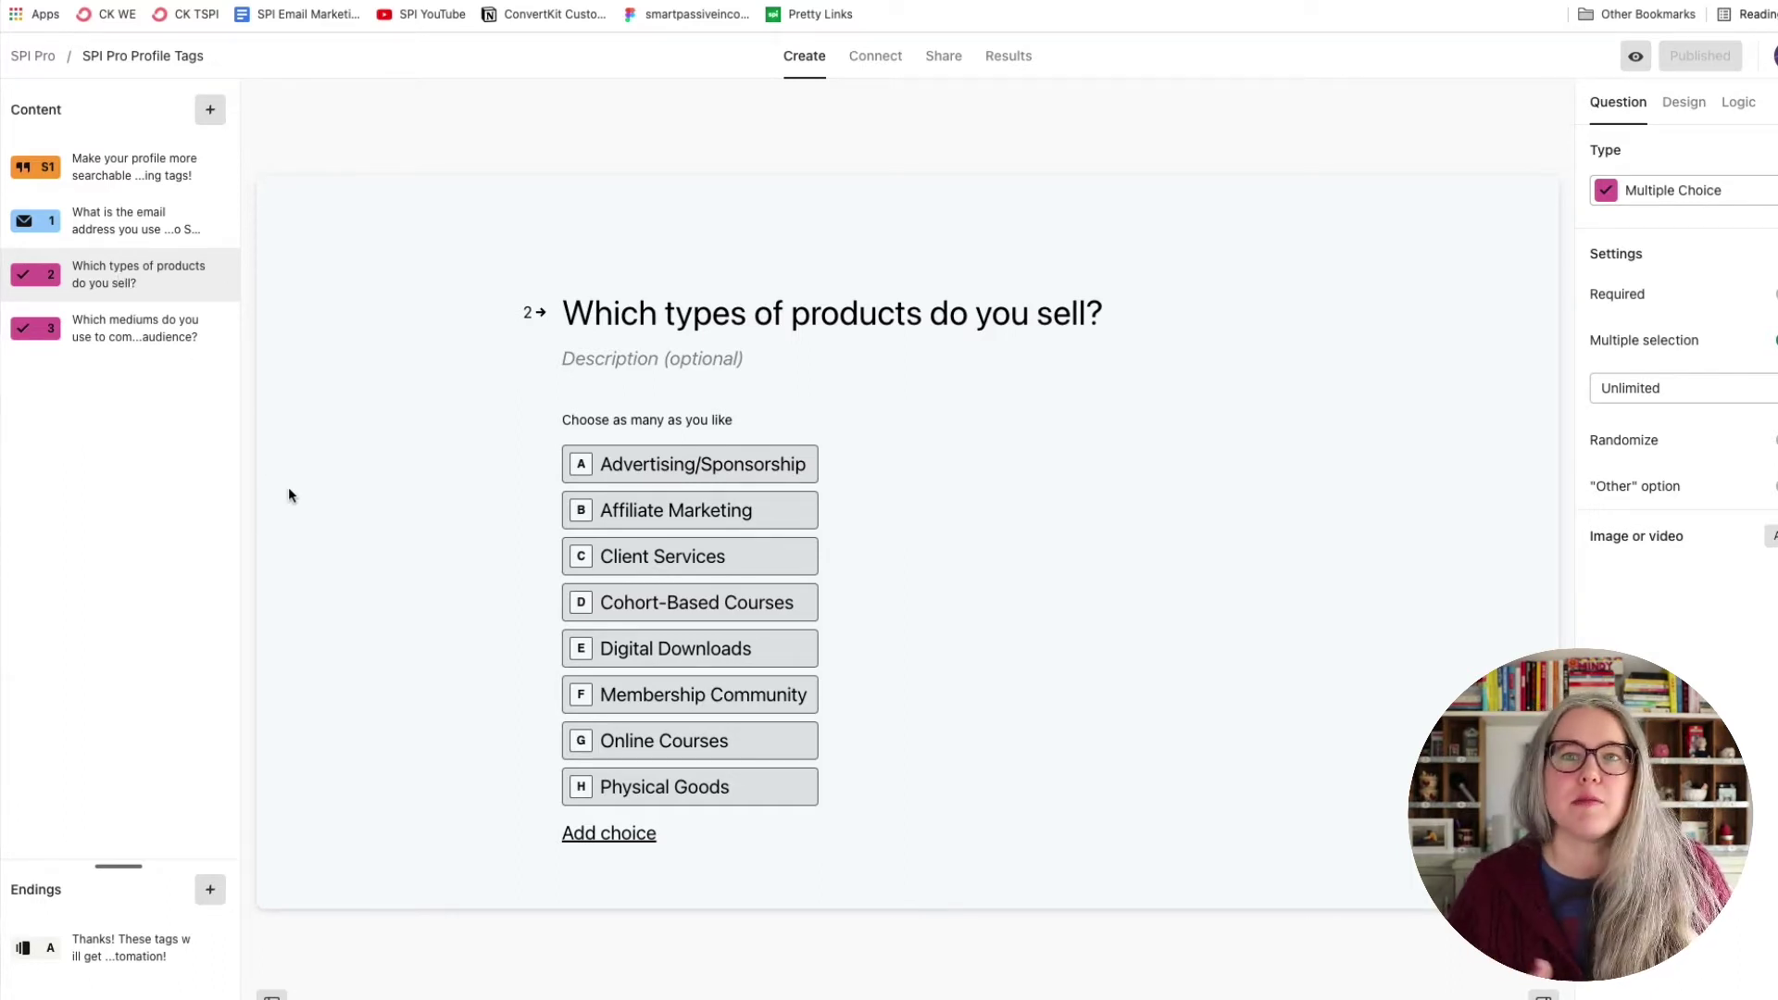
{"action": "left_click", "coordinate": [129, 332]}
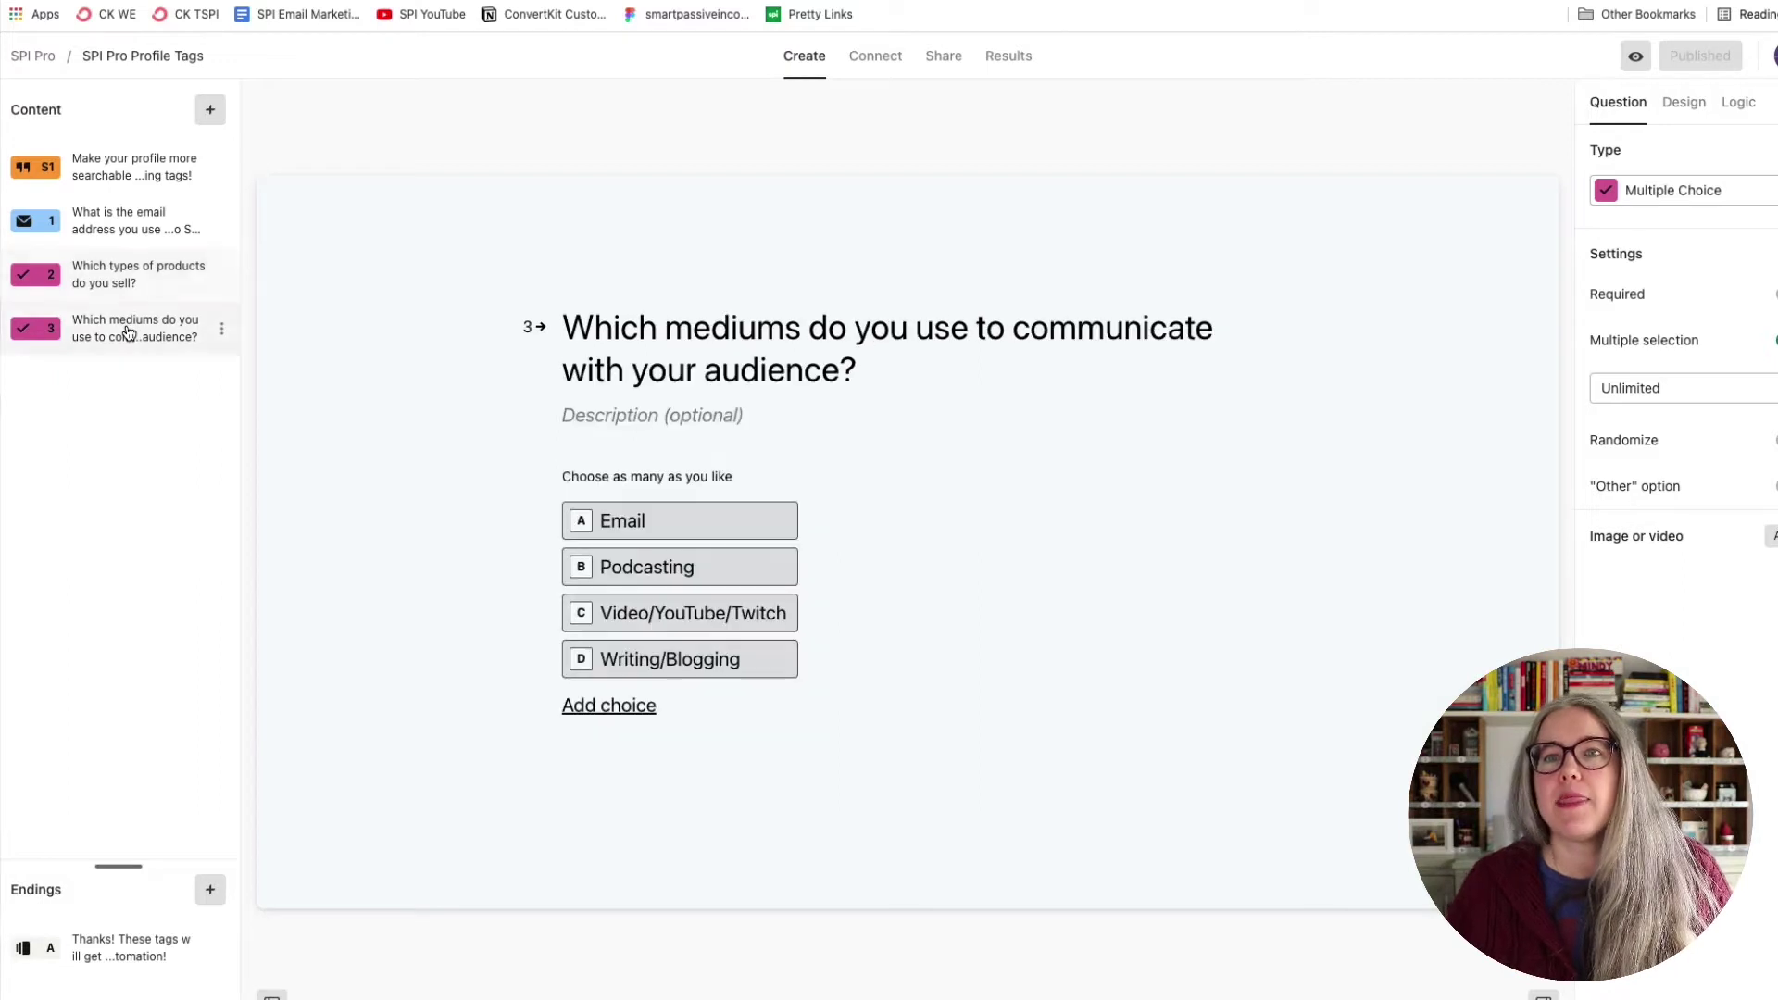
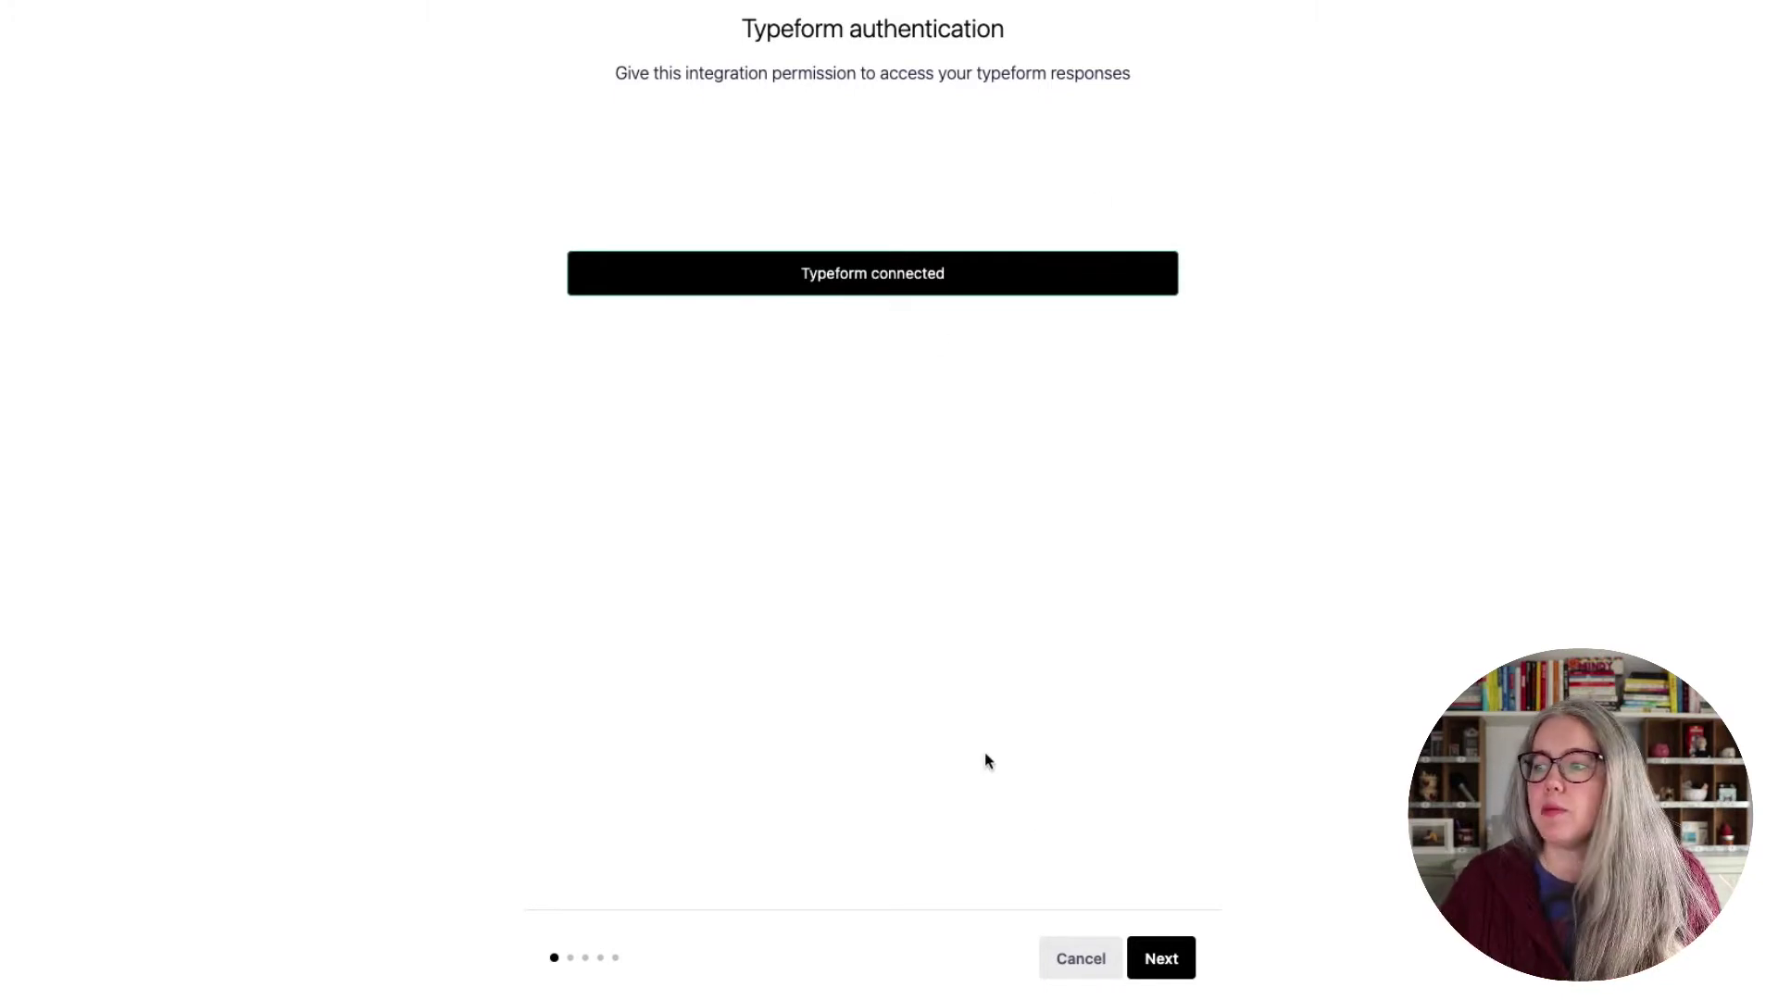
- Proceed with the connected Typeform and ConvertKit accounts and choose to map multiple-choice responses to tags
{"action": "left_click", "coordinate": [1165, 961]}
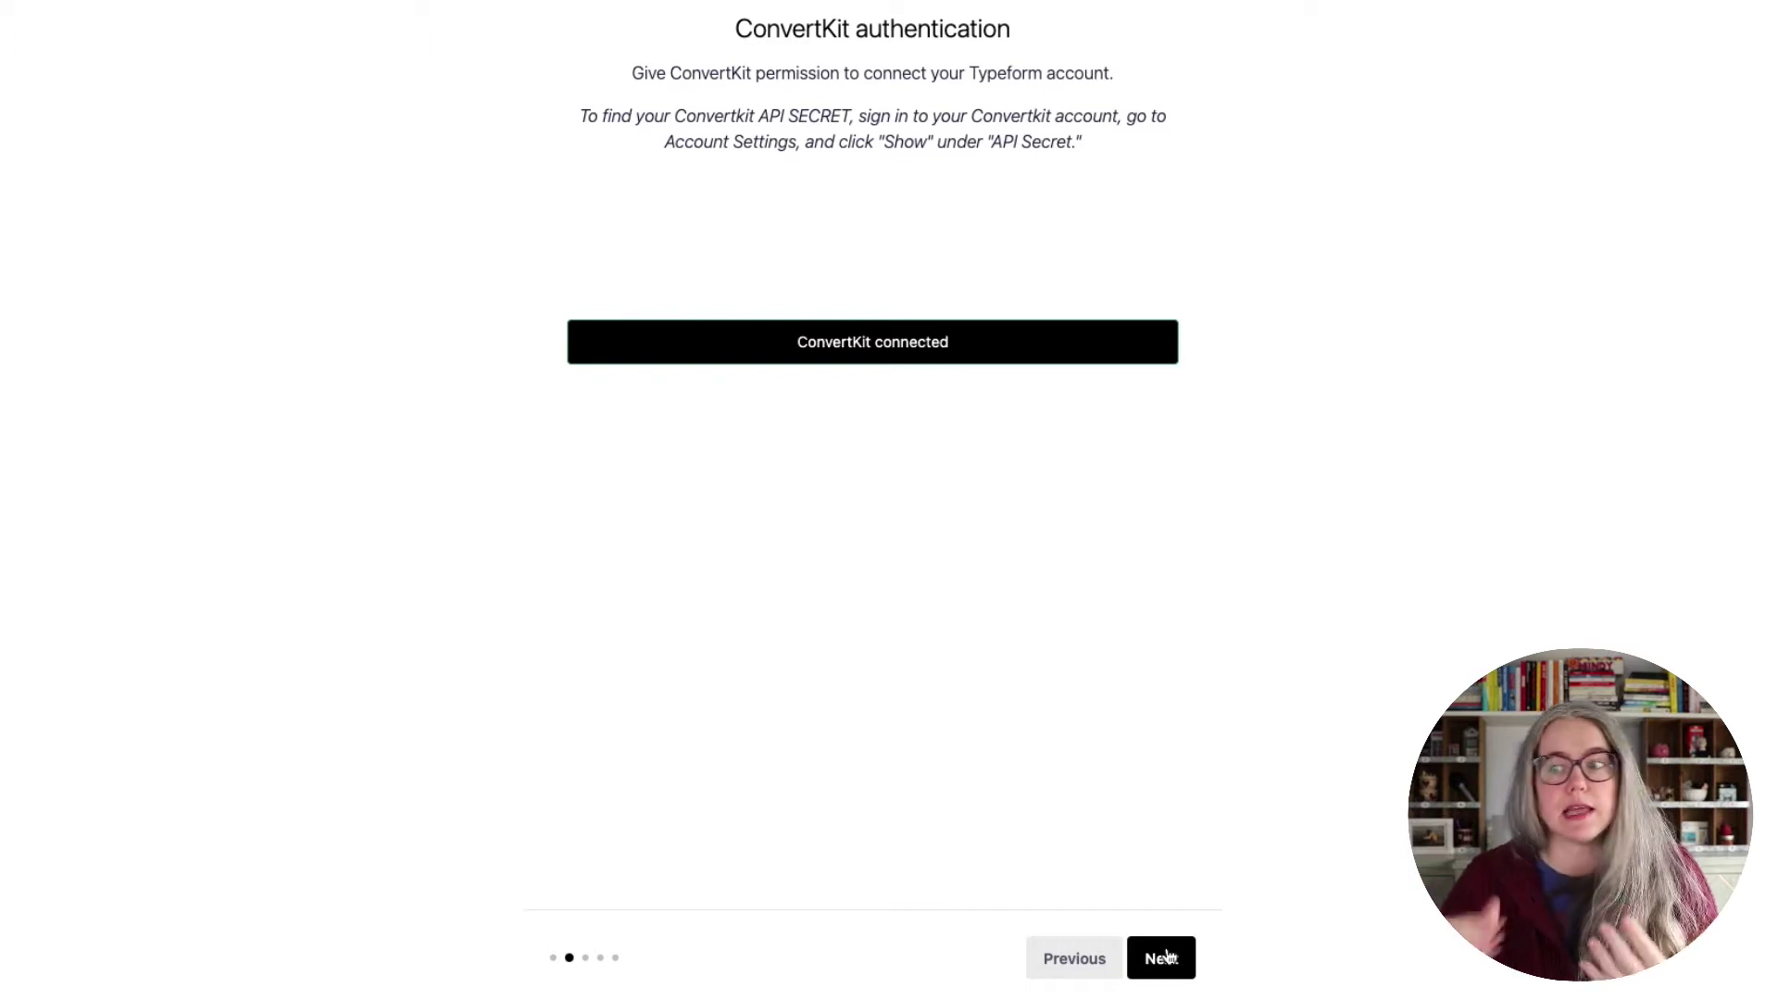
{"action": "left_click", "coordinate": [1165, 956]}
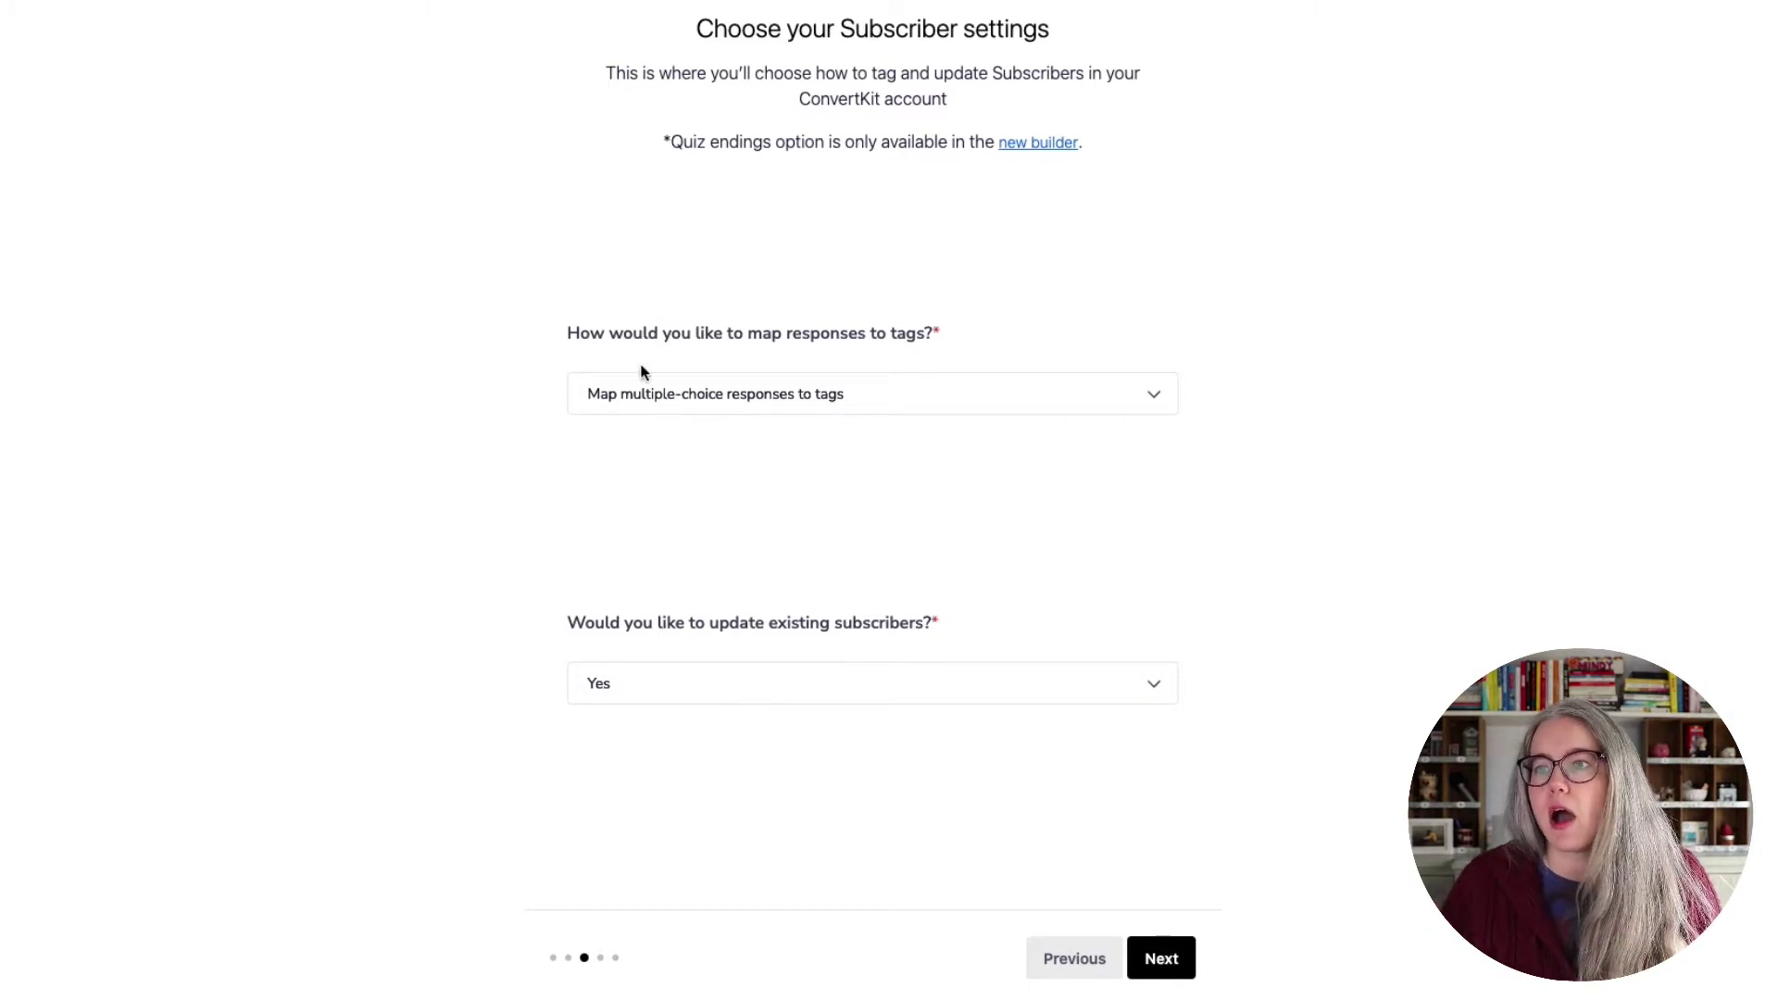
{"action": "left_click", "coordinate": [1154, 417]}
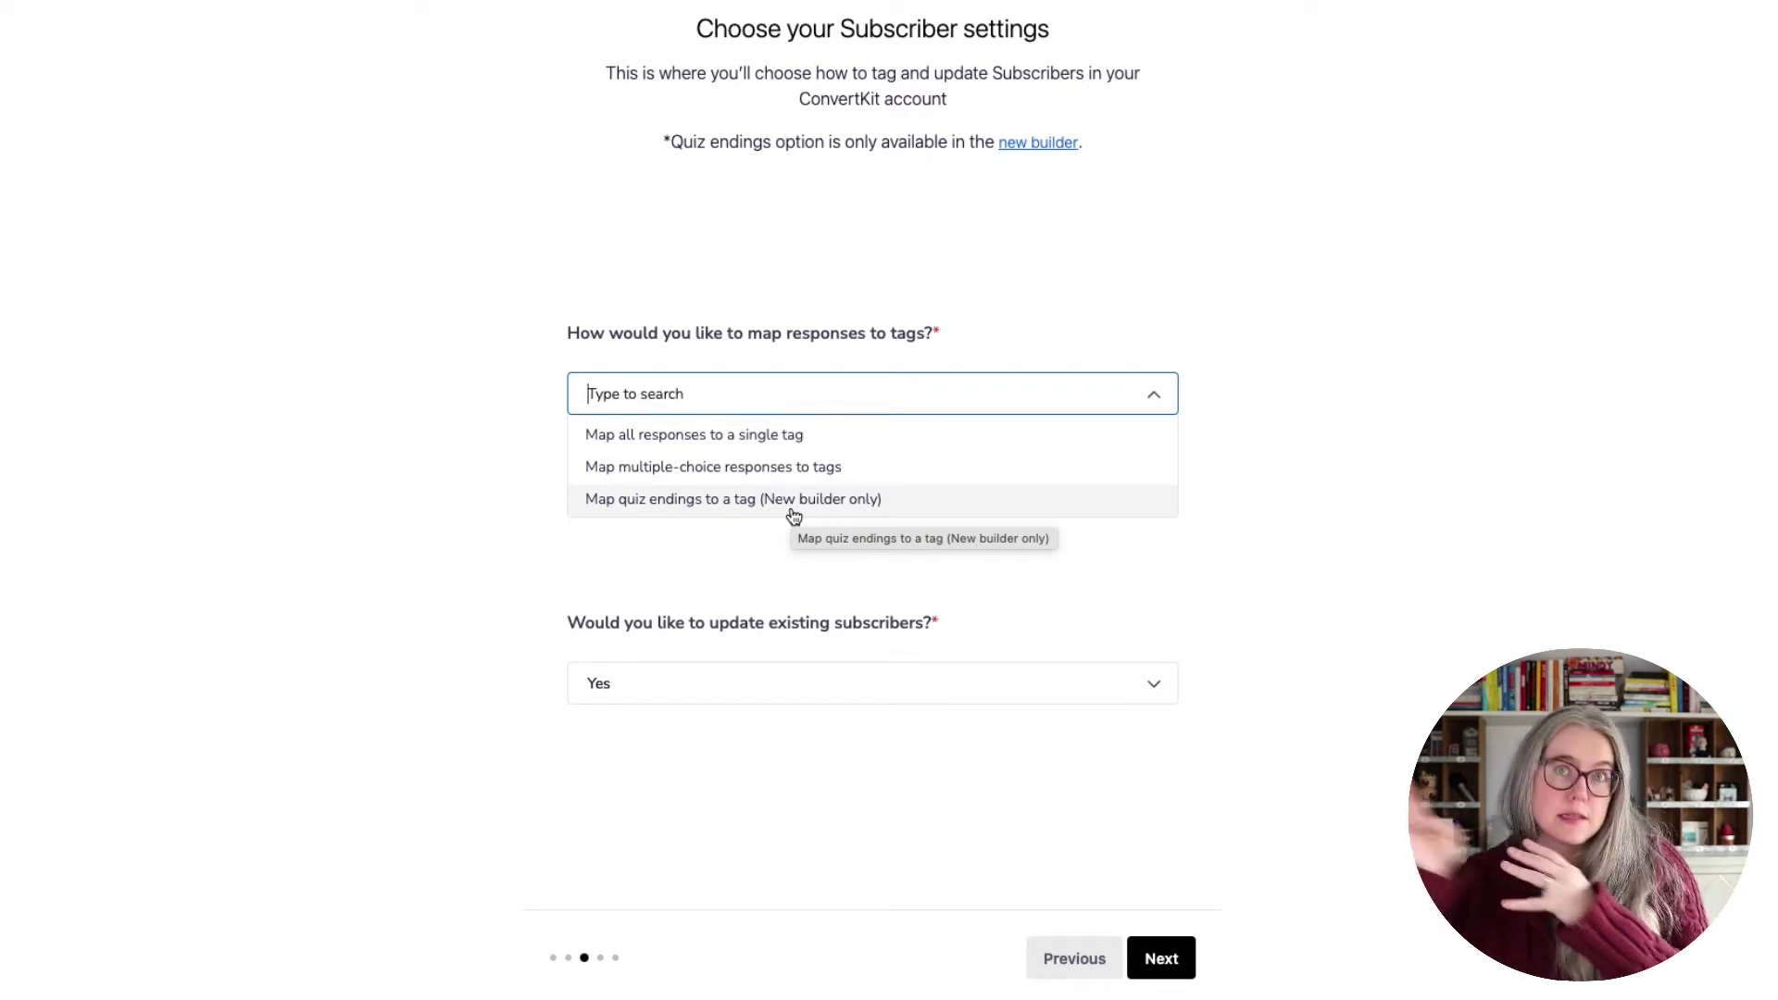
{"action": "left_click", "coordinate": [795, 466]}
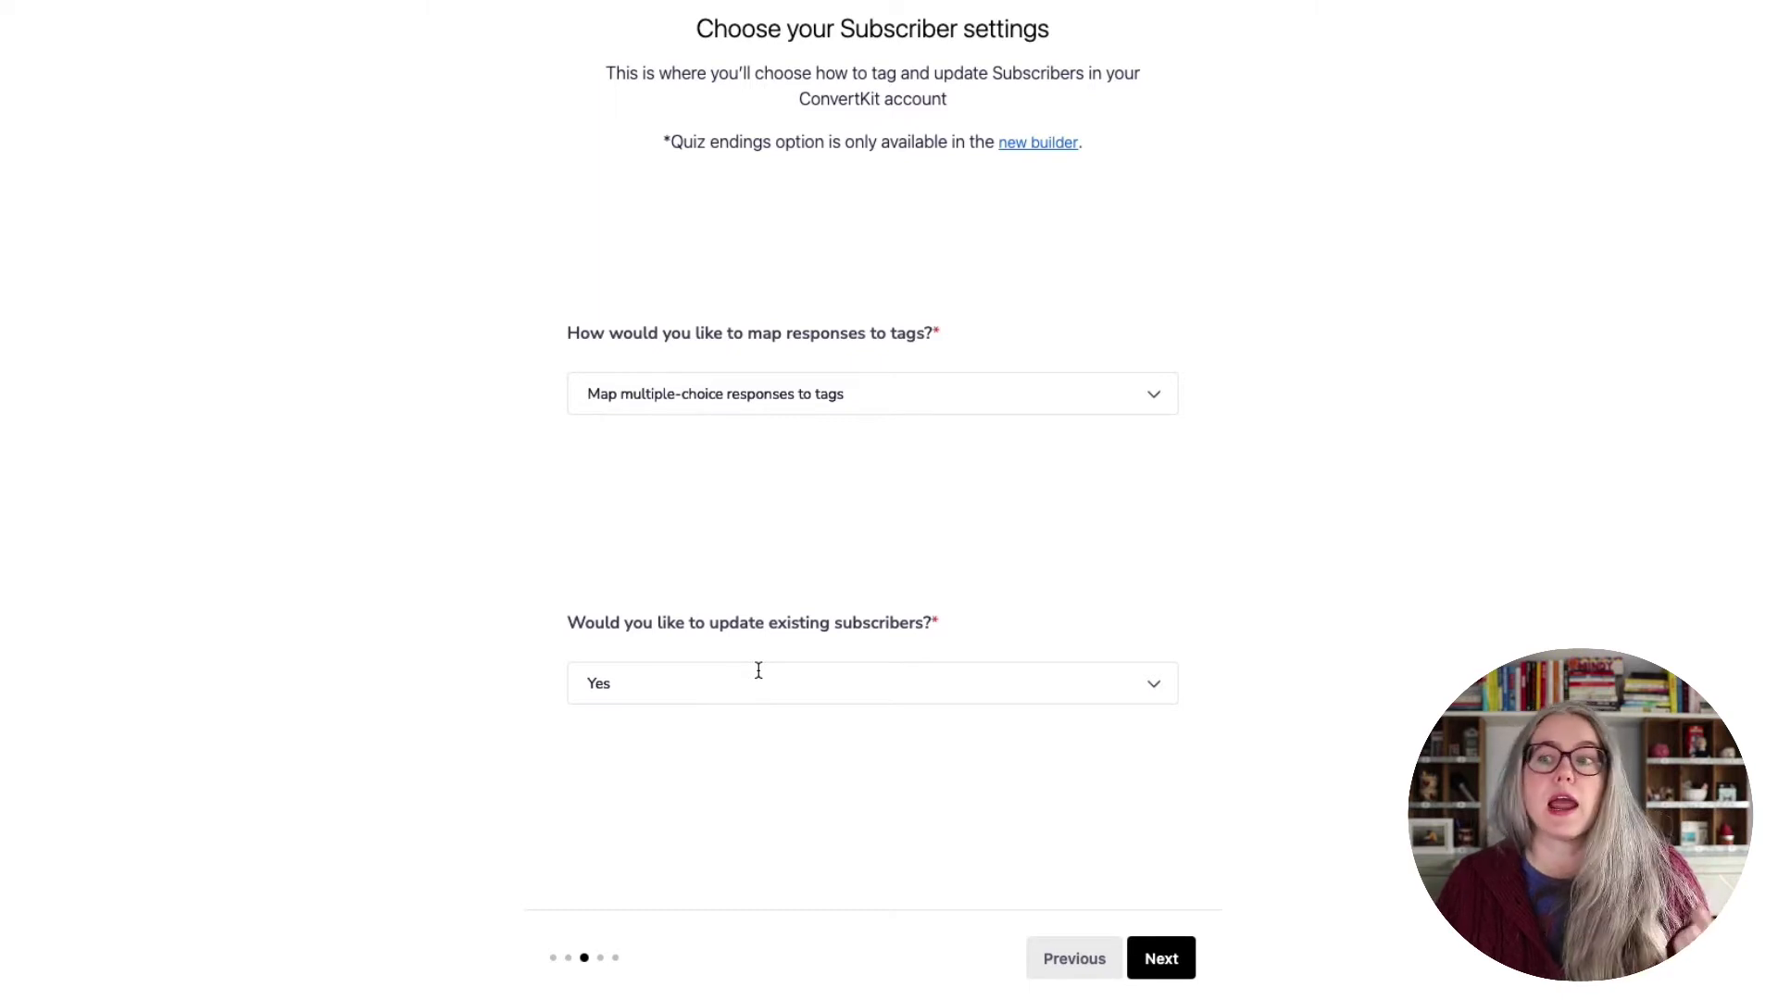
{"action": "left_click", "coordinate": [1173, 961]}
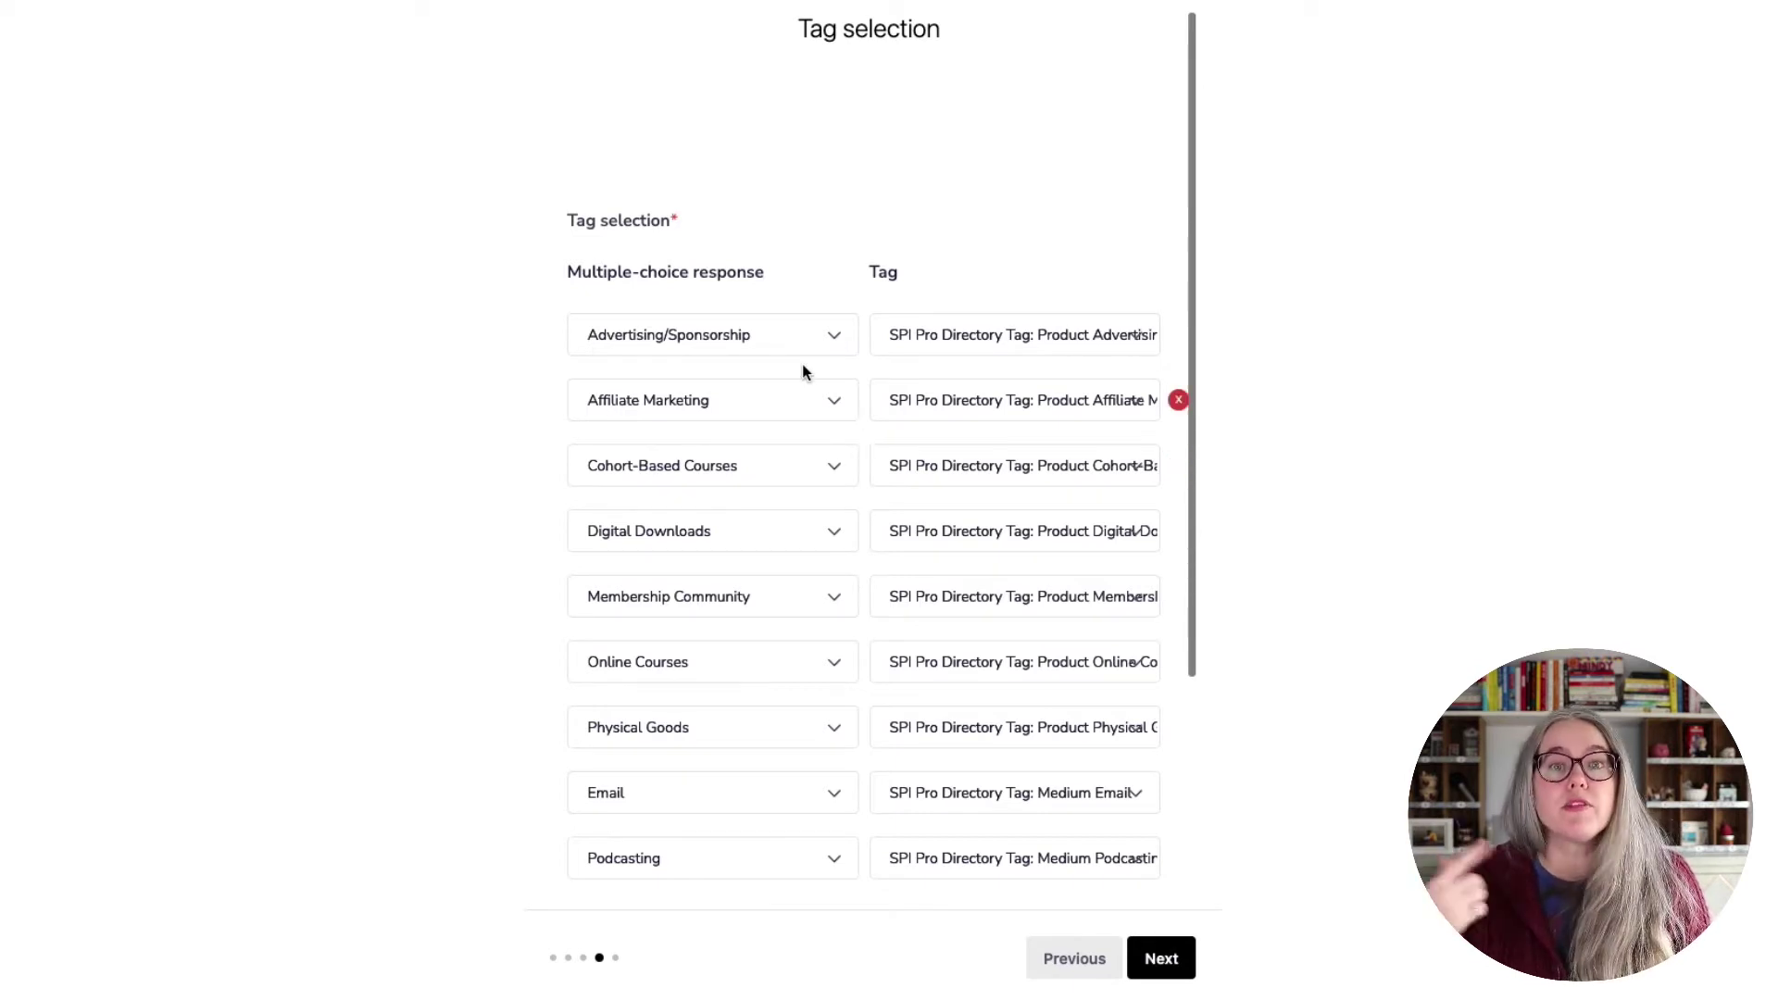
- Pair the Advertising/Sponsorship response with its SPI Pro Directory product tag, check the remaining pairs and proceed to field mapping
{"action": "left_click", "coordinate": [835, 343]}
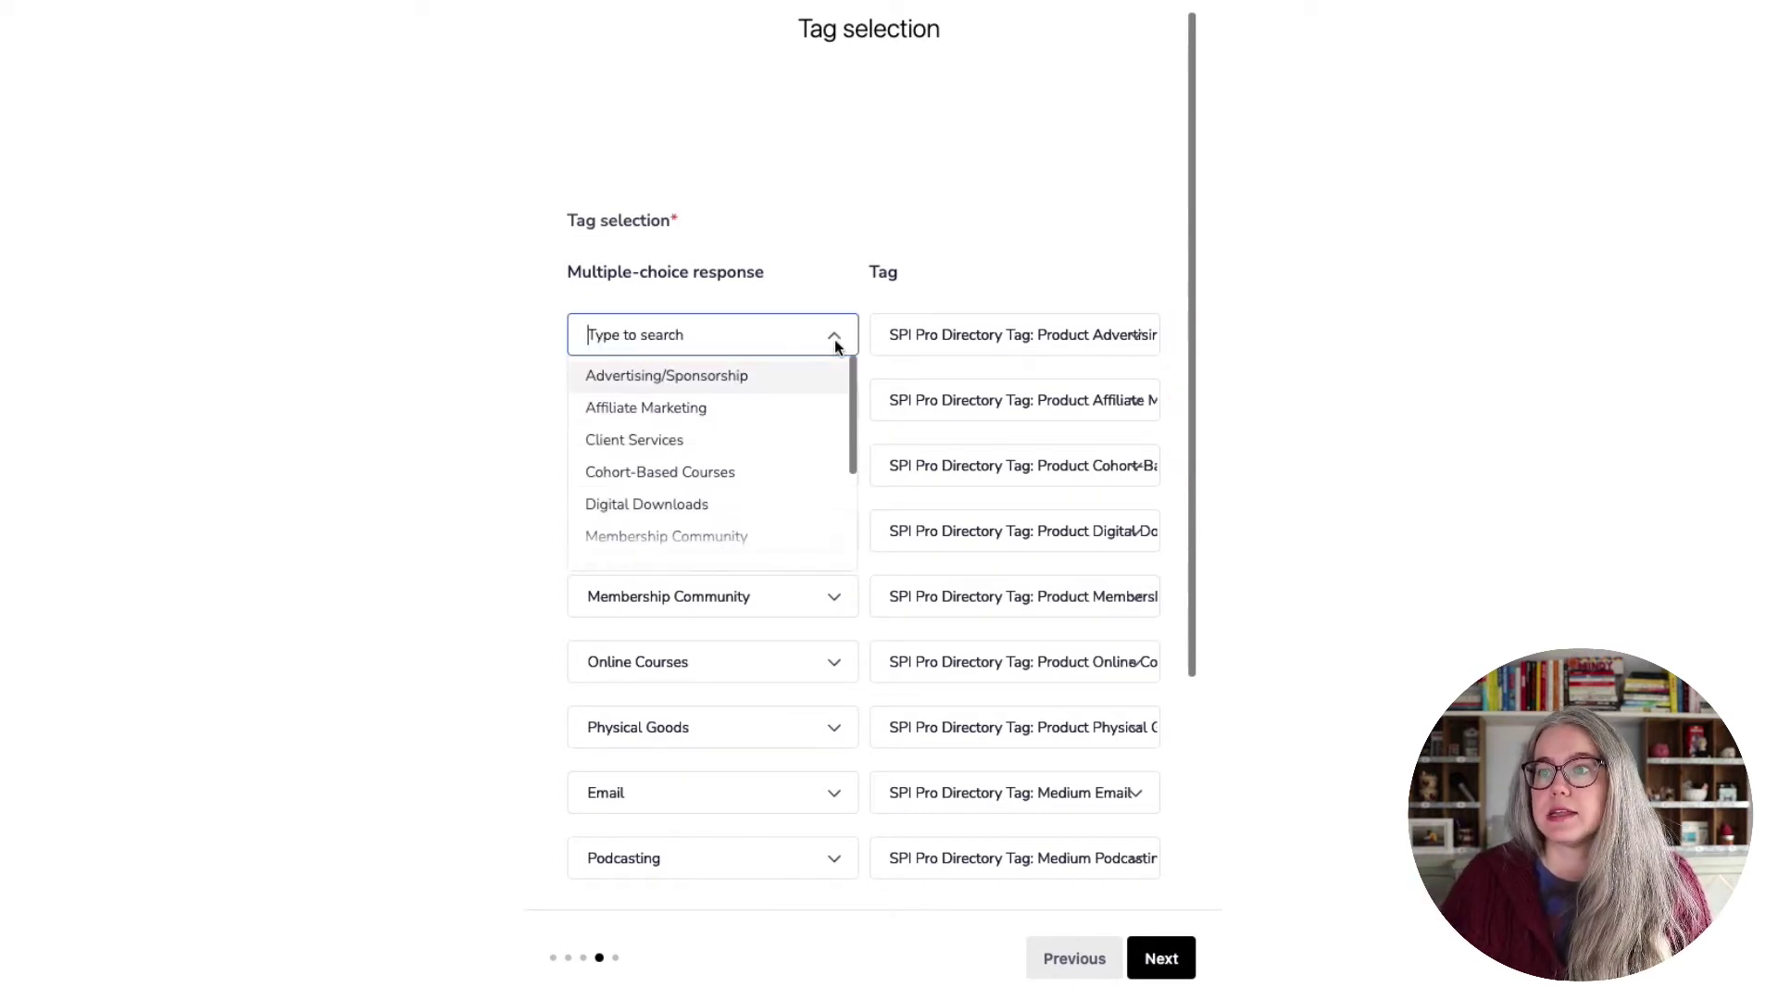
{"action": "scroll", "coordinate": [782, 556], "scroll_direction": "down", "scroll_amount": 5}
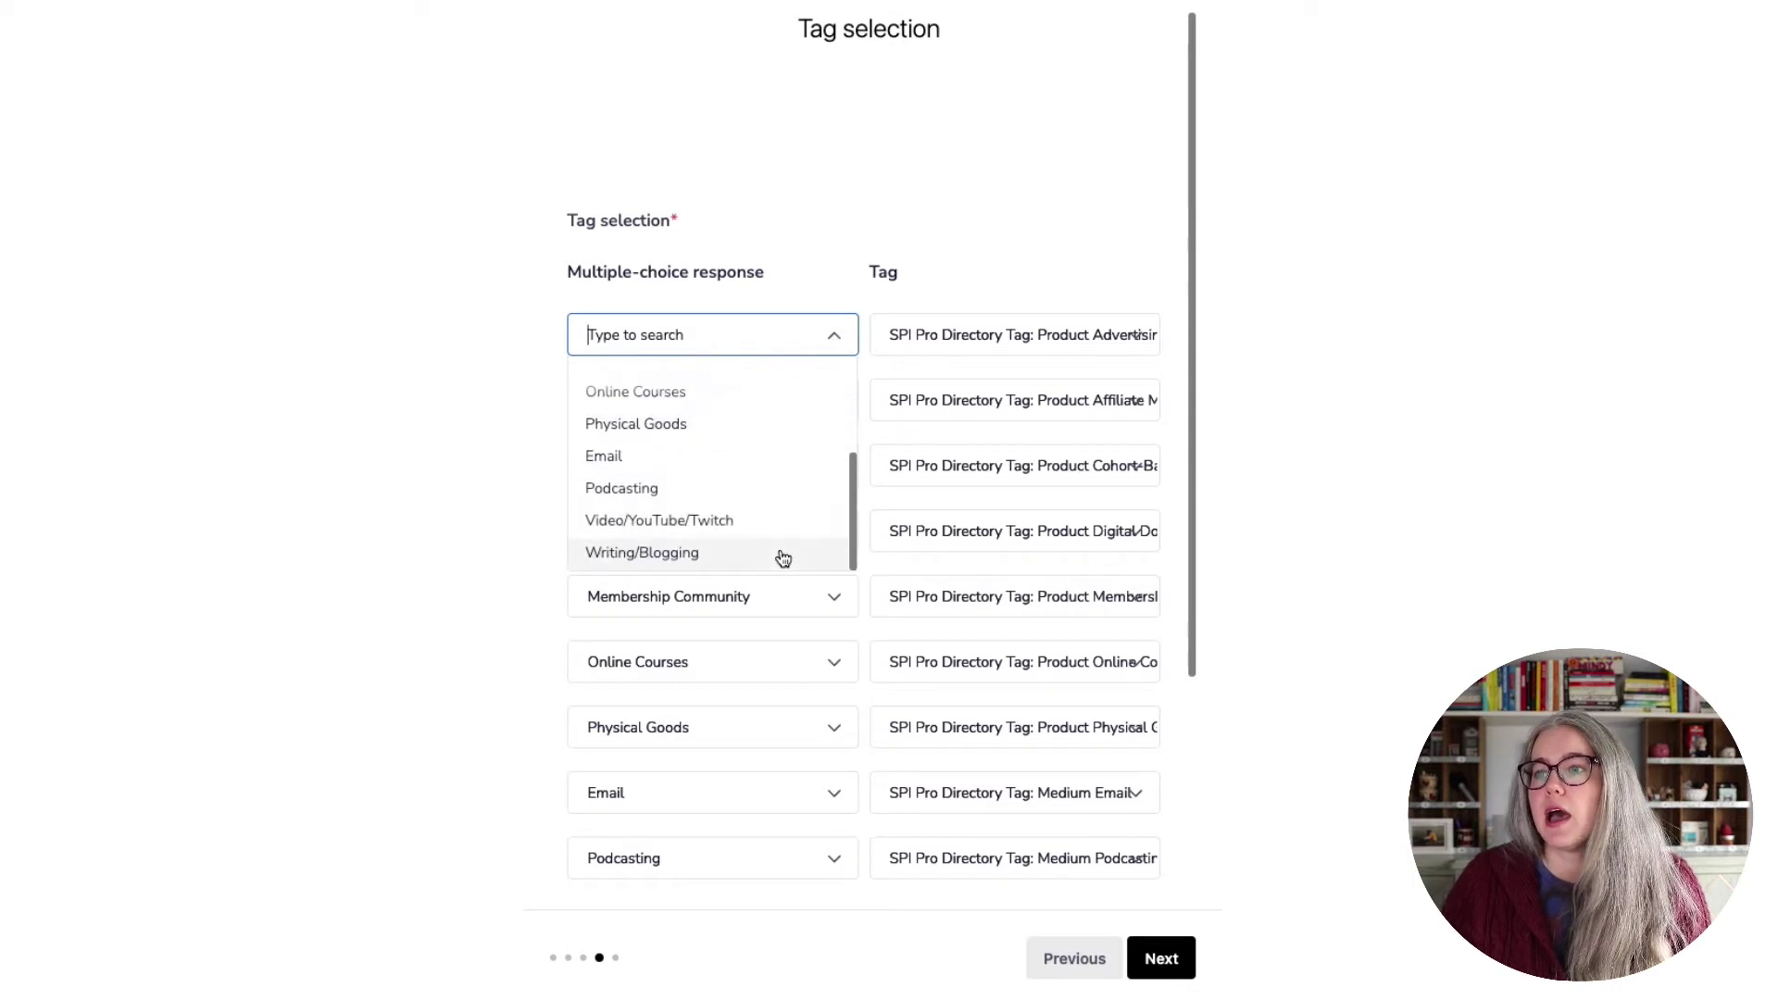
{"action": "scroll", "coordinate": [783, 557], "scroll_direction": "up", "scroll_amount": 5}
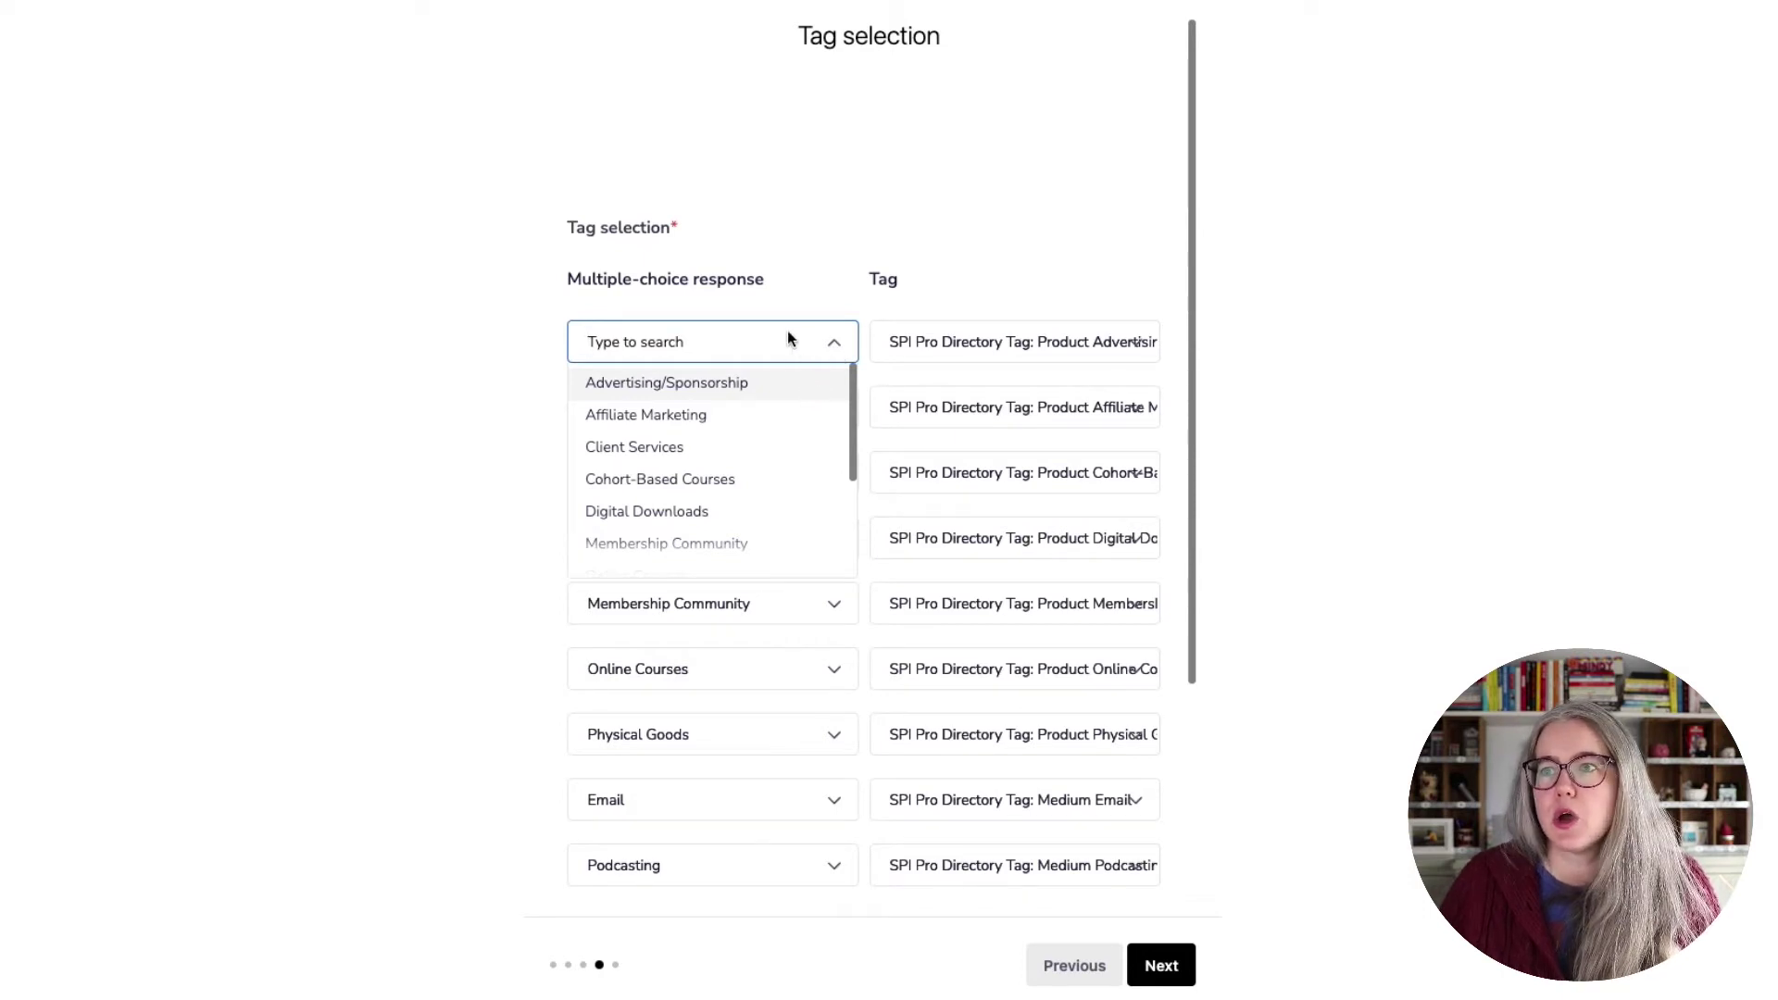
{"action": "left_click", "coordinate": [795, 393]}
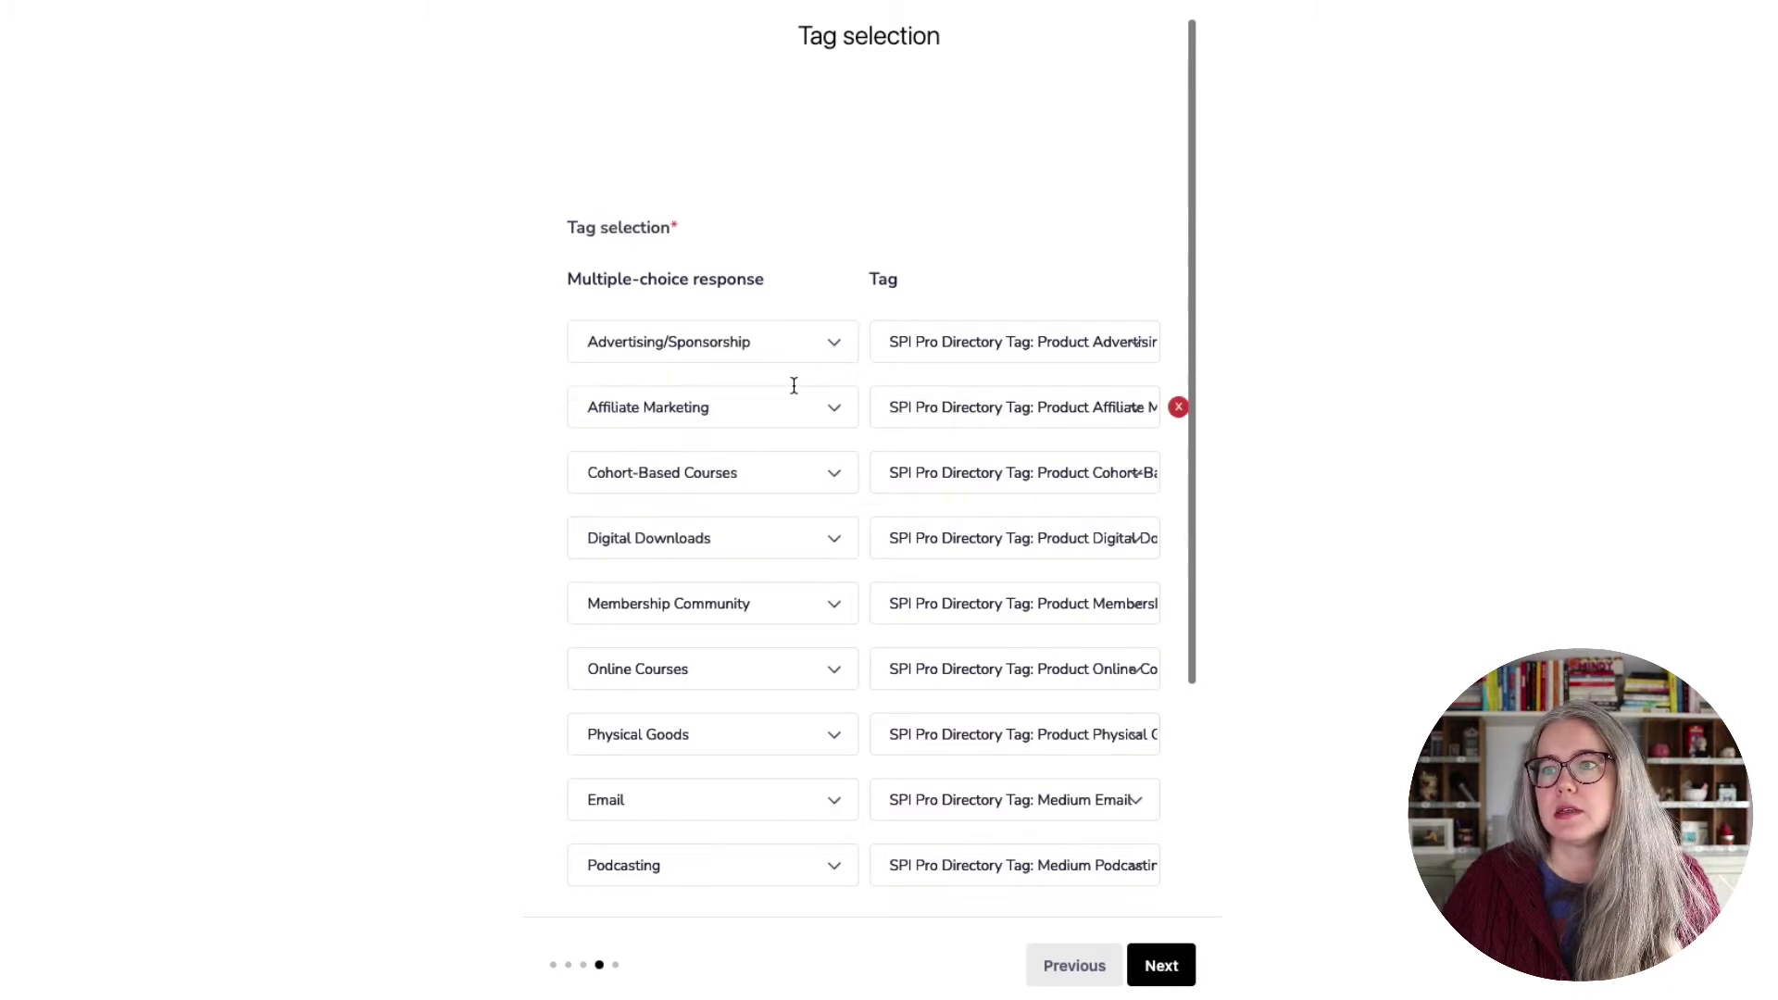
{"action": "left_click", "coordinate": [1044, 345]}
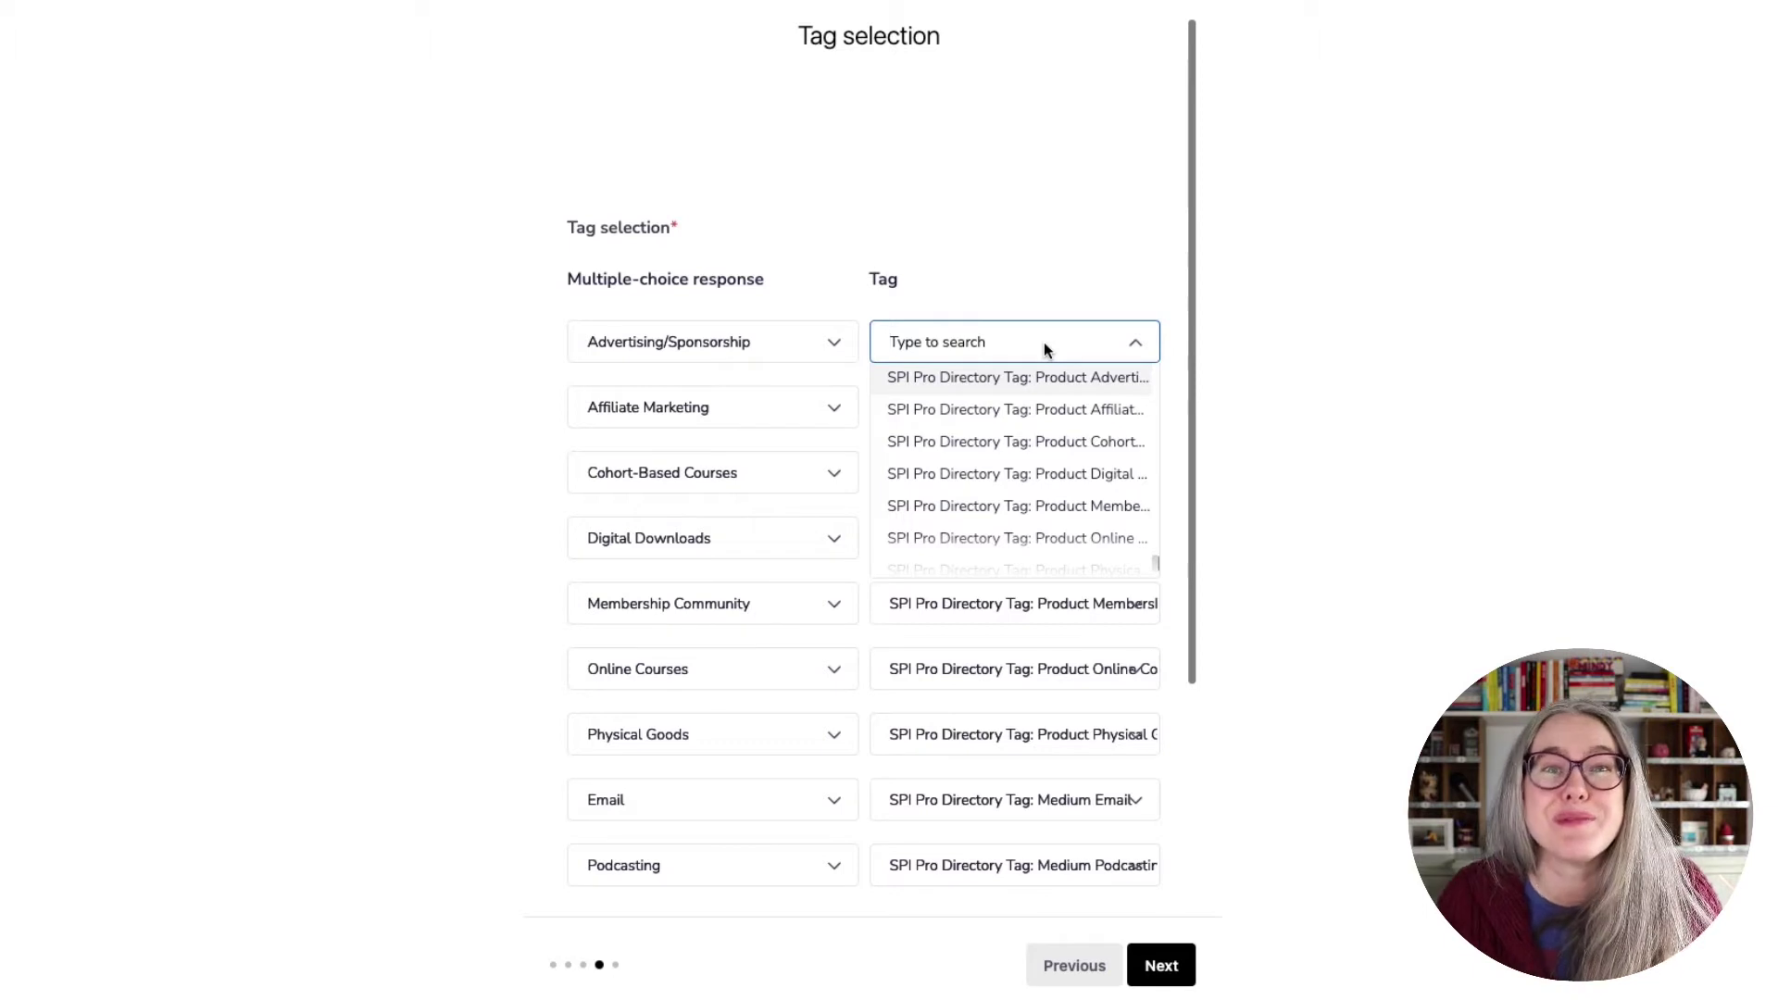
{"action": "left_click", "coordinate": [1037, 377]}
{"action": "scroll", "coordinate": [1041, 277], "scroll_direction": "down", "scroll_amount": 3}
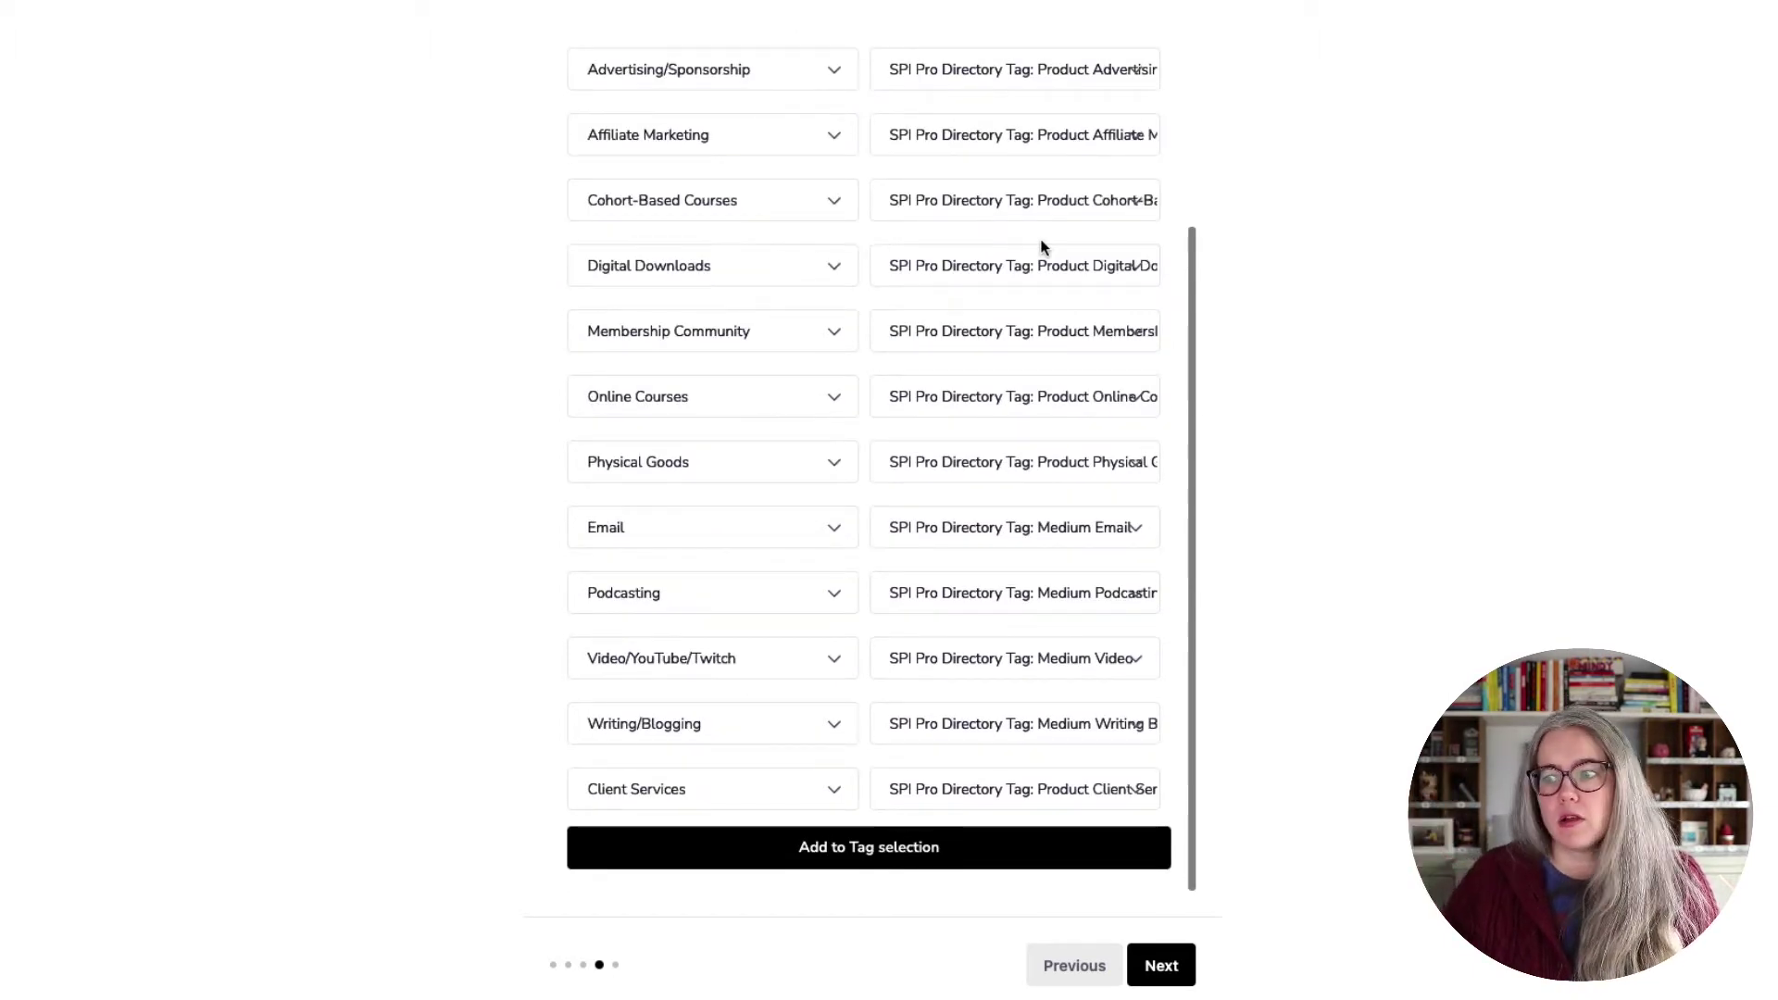
{"action": "left_click", "coordinate": [1167, 972]}
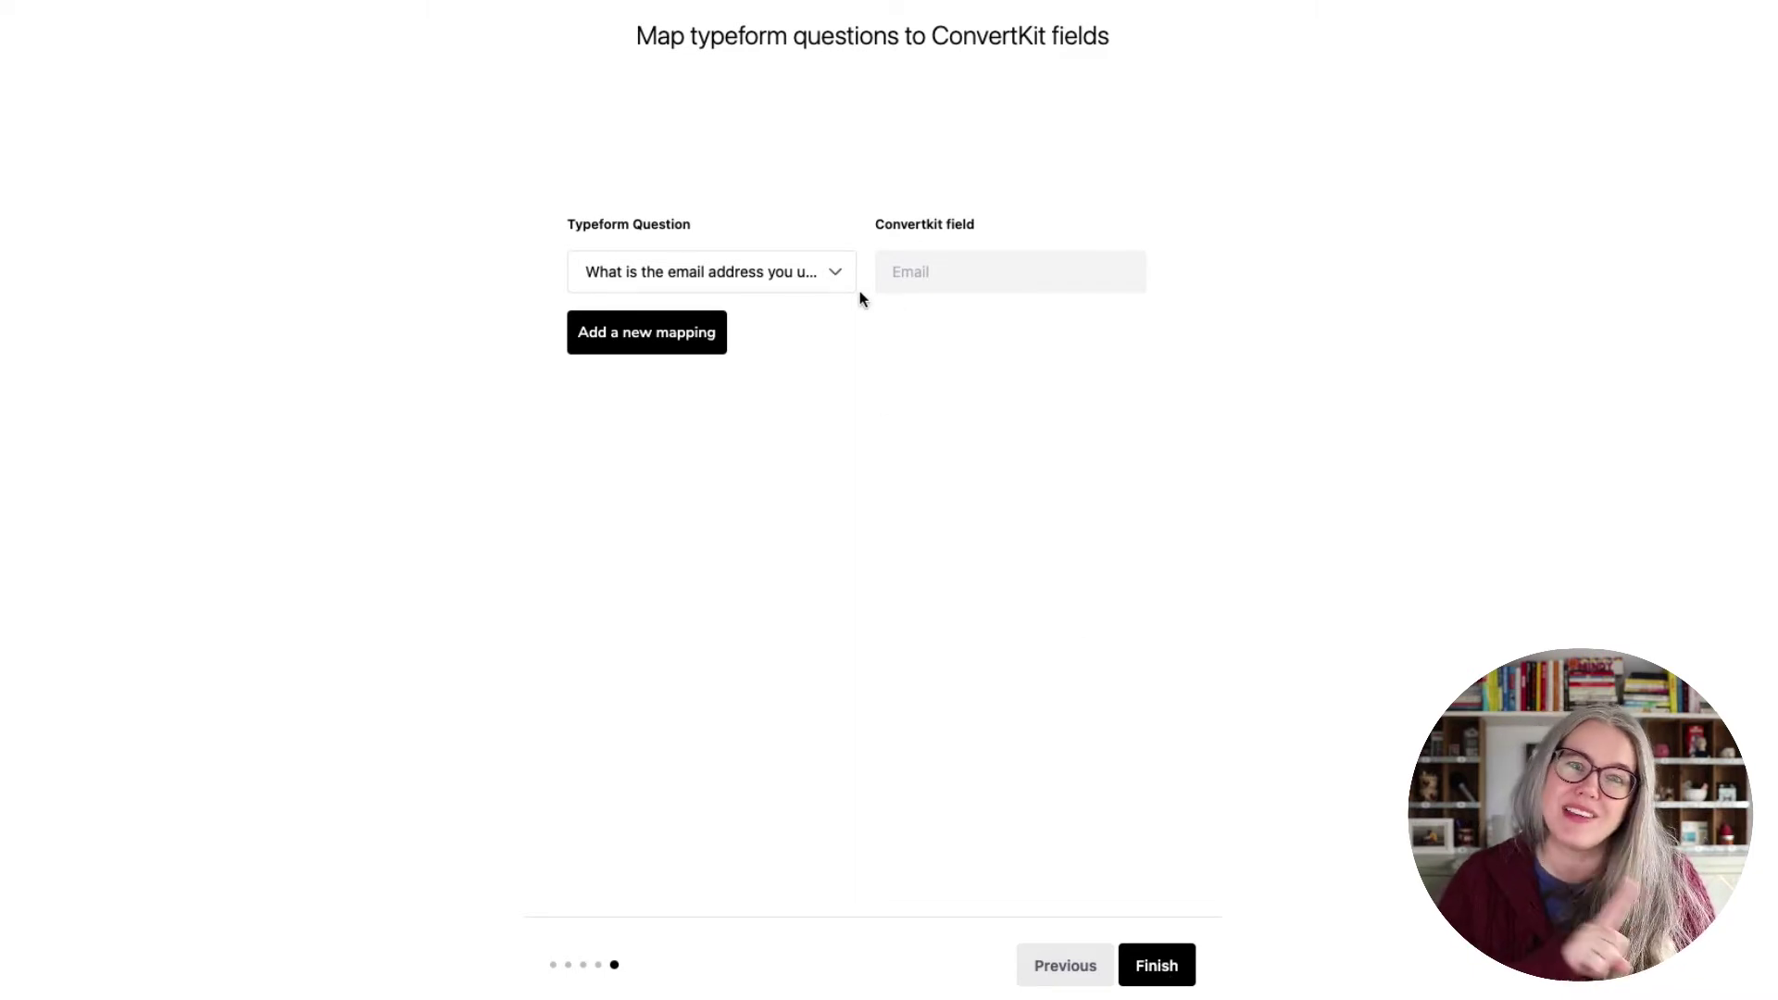
- Map the question "What is the email address you use to log in to SPI Pro?" to the ConvertKit Email field
{"action": "left_click", "coordinate": [836, 277]}
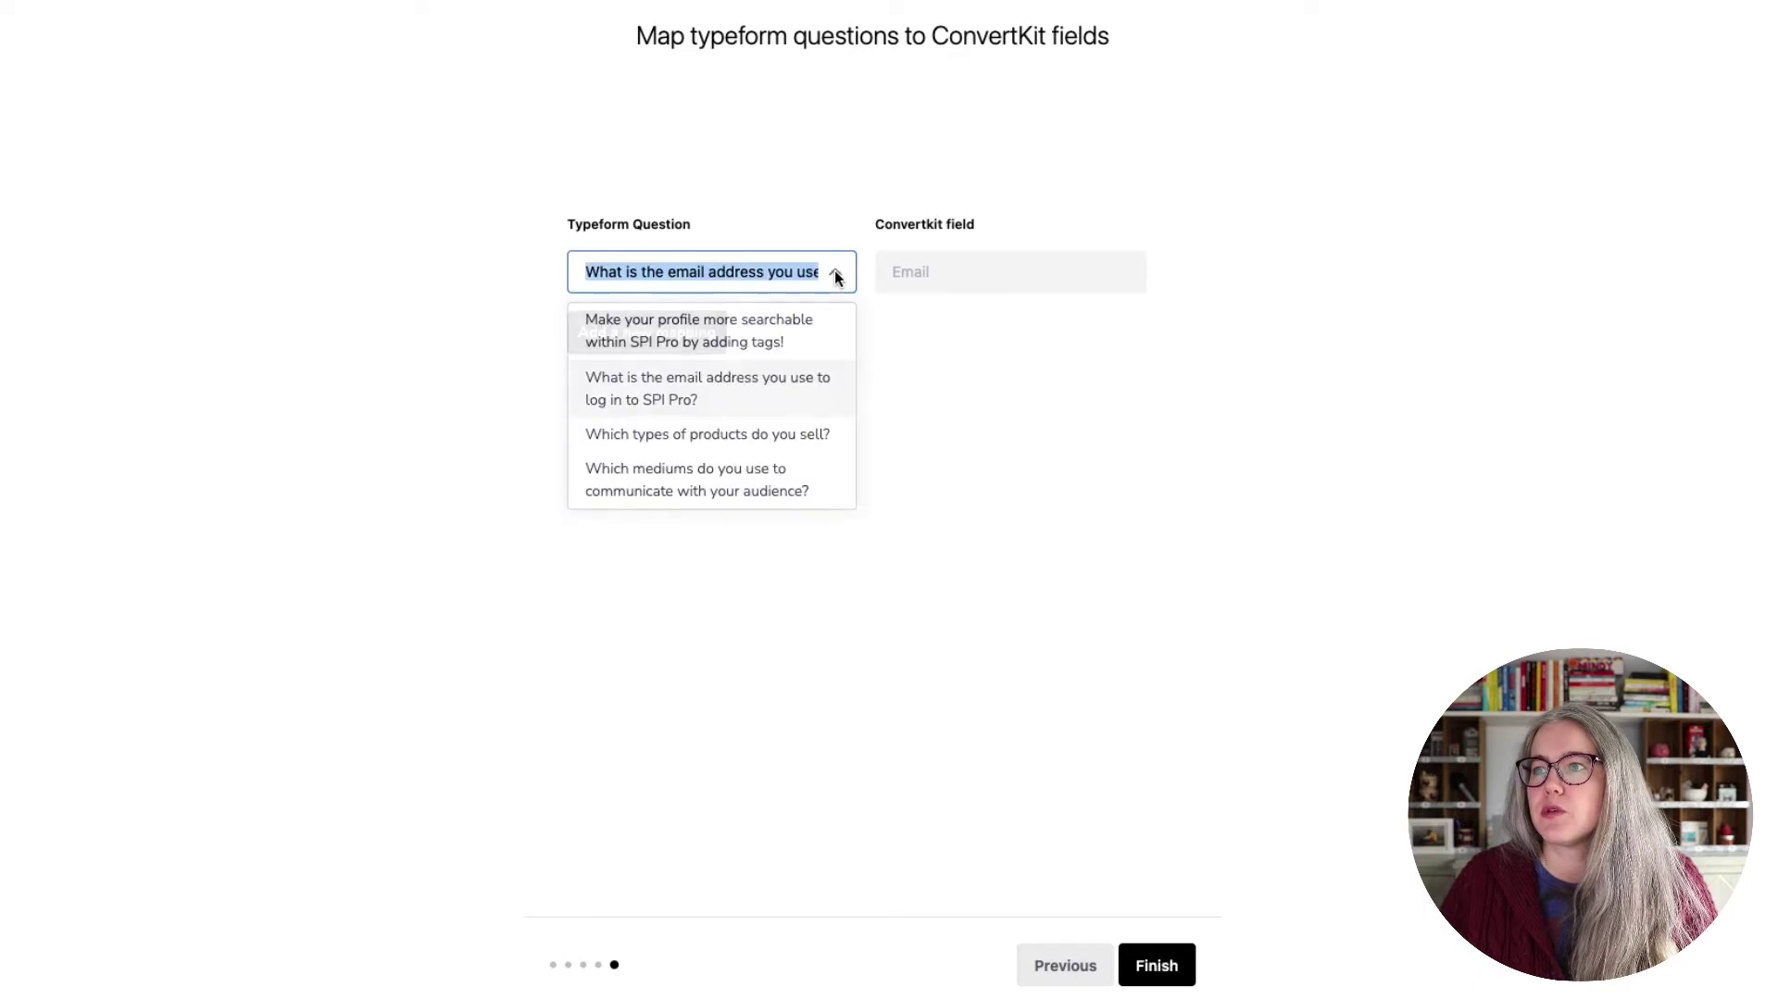
{"action": "left_click", "coordinate": [777, 394]}
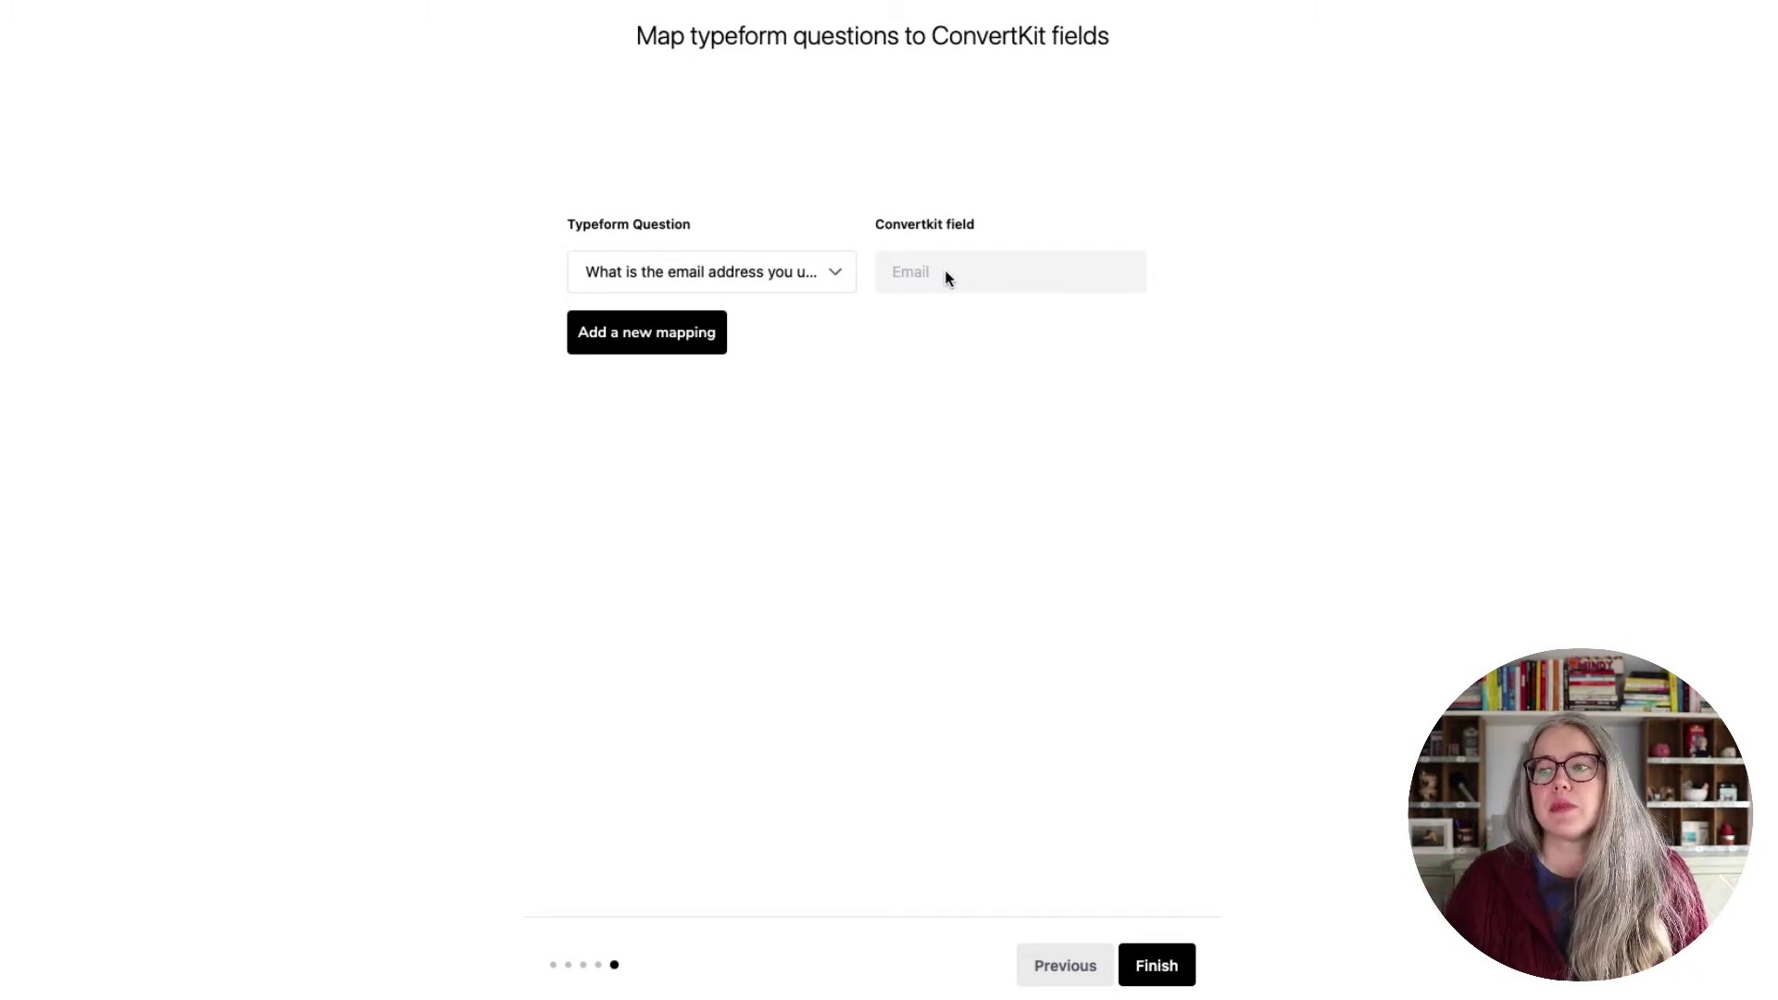
{"action": "left_click", "coordinate": [657, 339]}
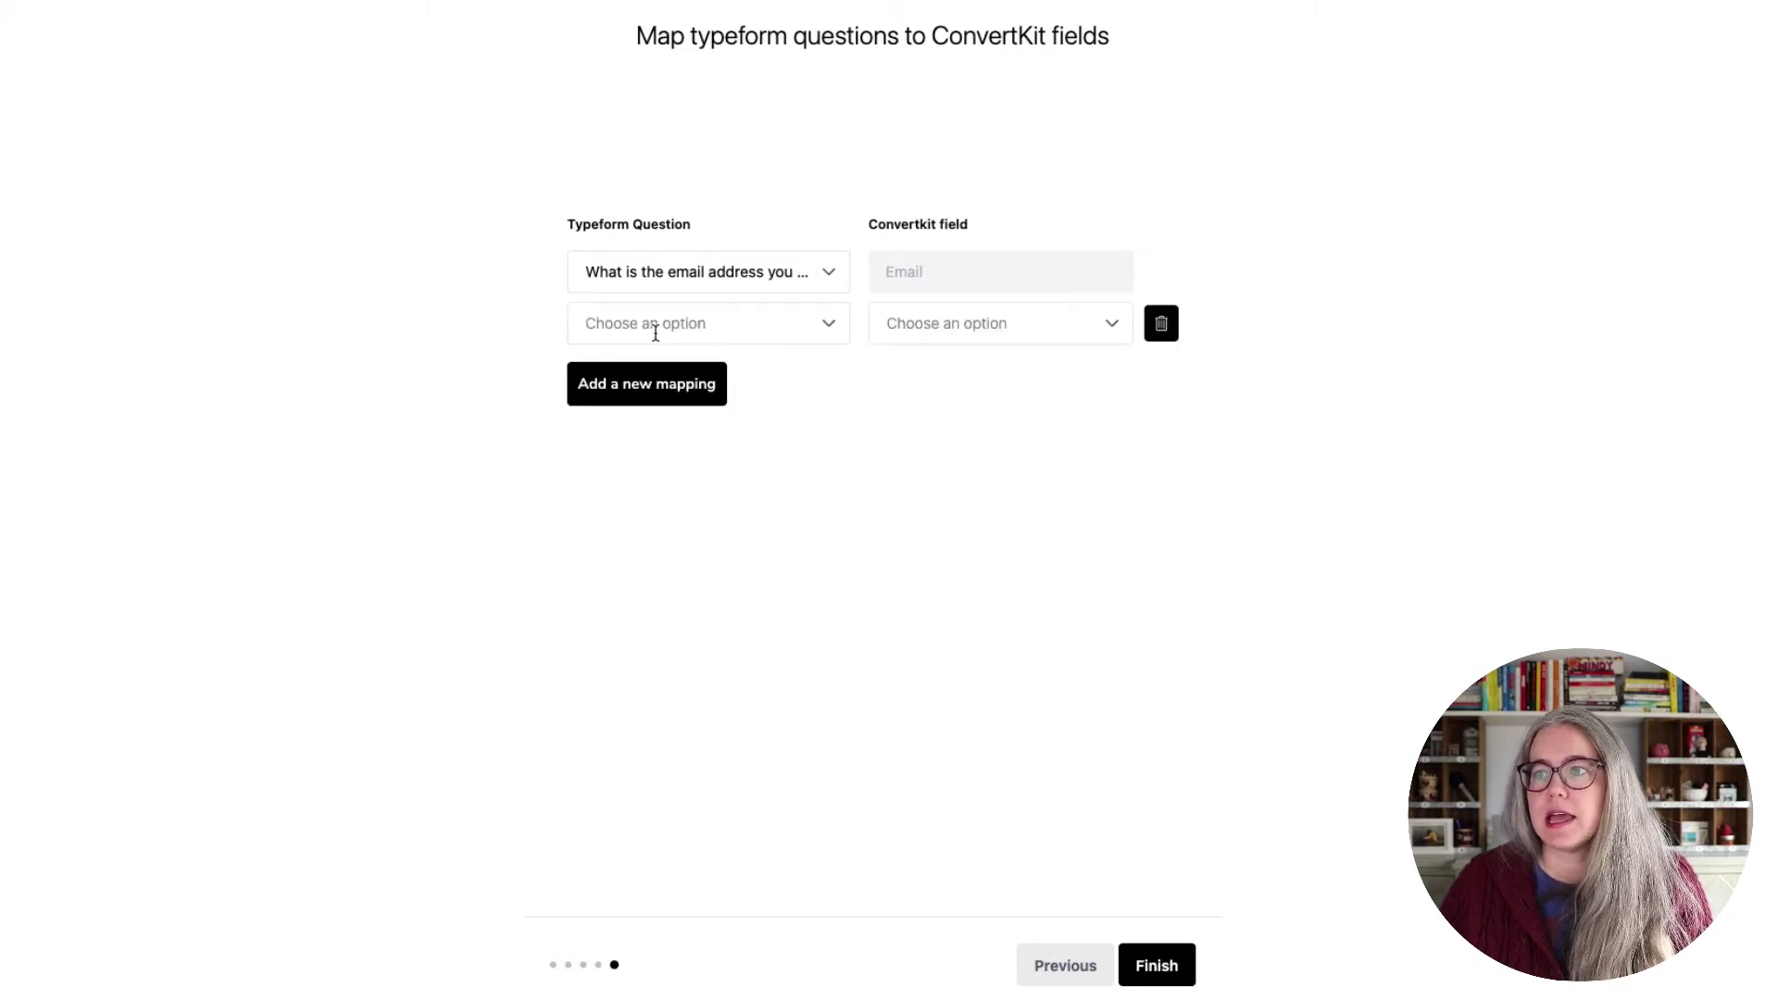
{"action": "left_click", "coordinate": [655, 335]}
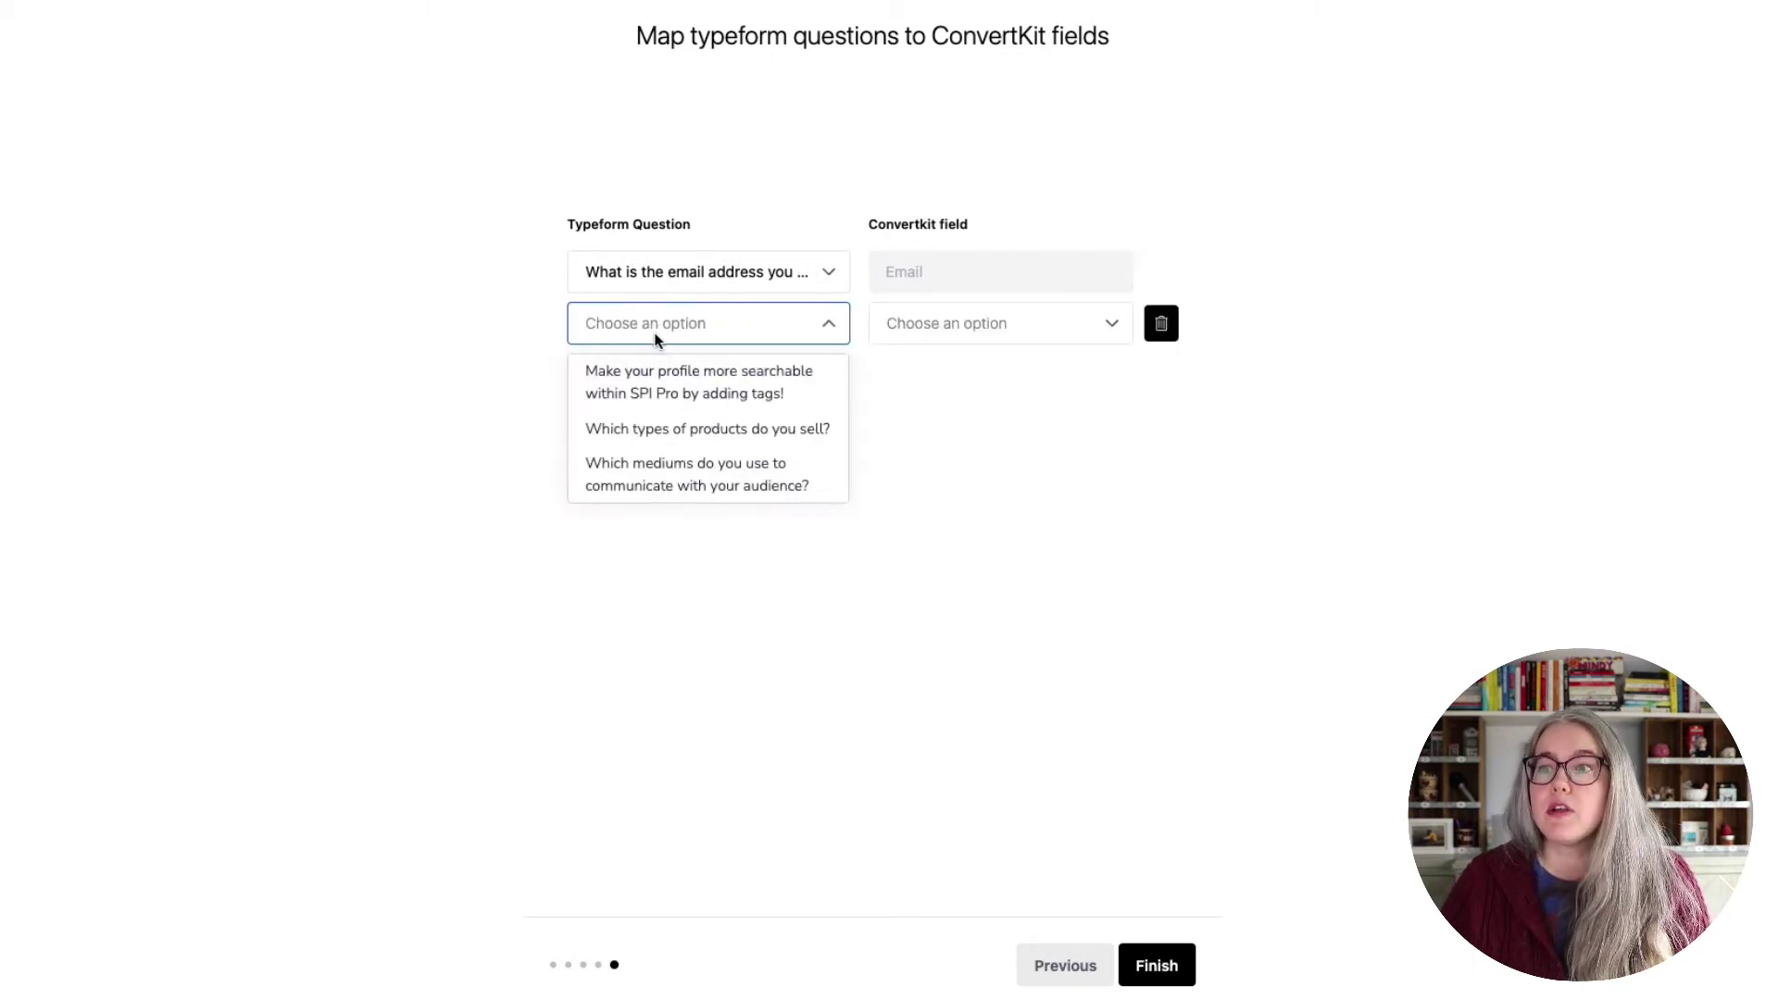
{"action": "left_click", "coordinate": [651, 432]}
{"action": "left_click", "coordinate": [1042, 324]}
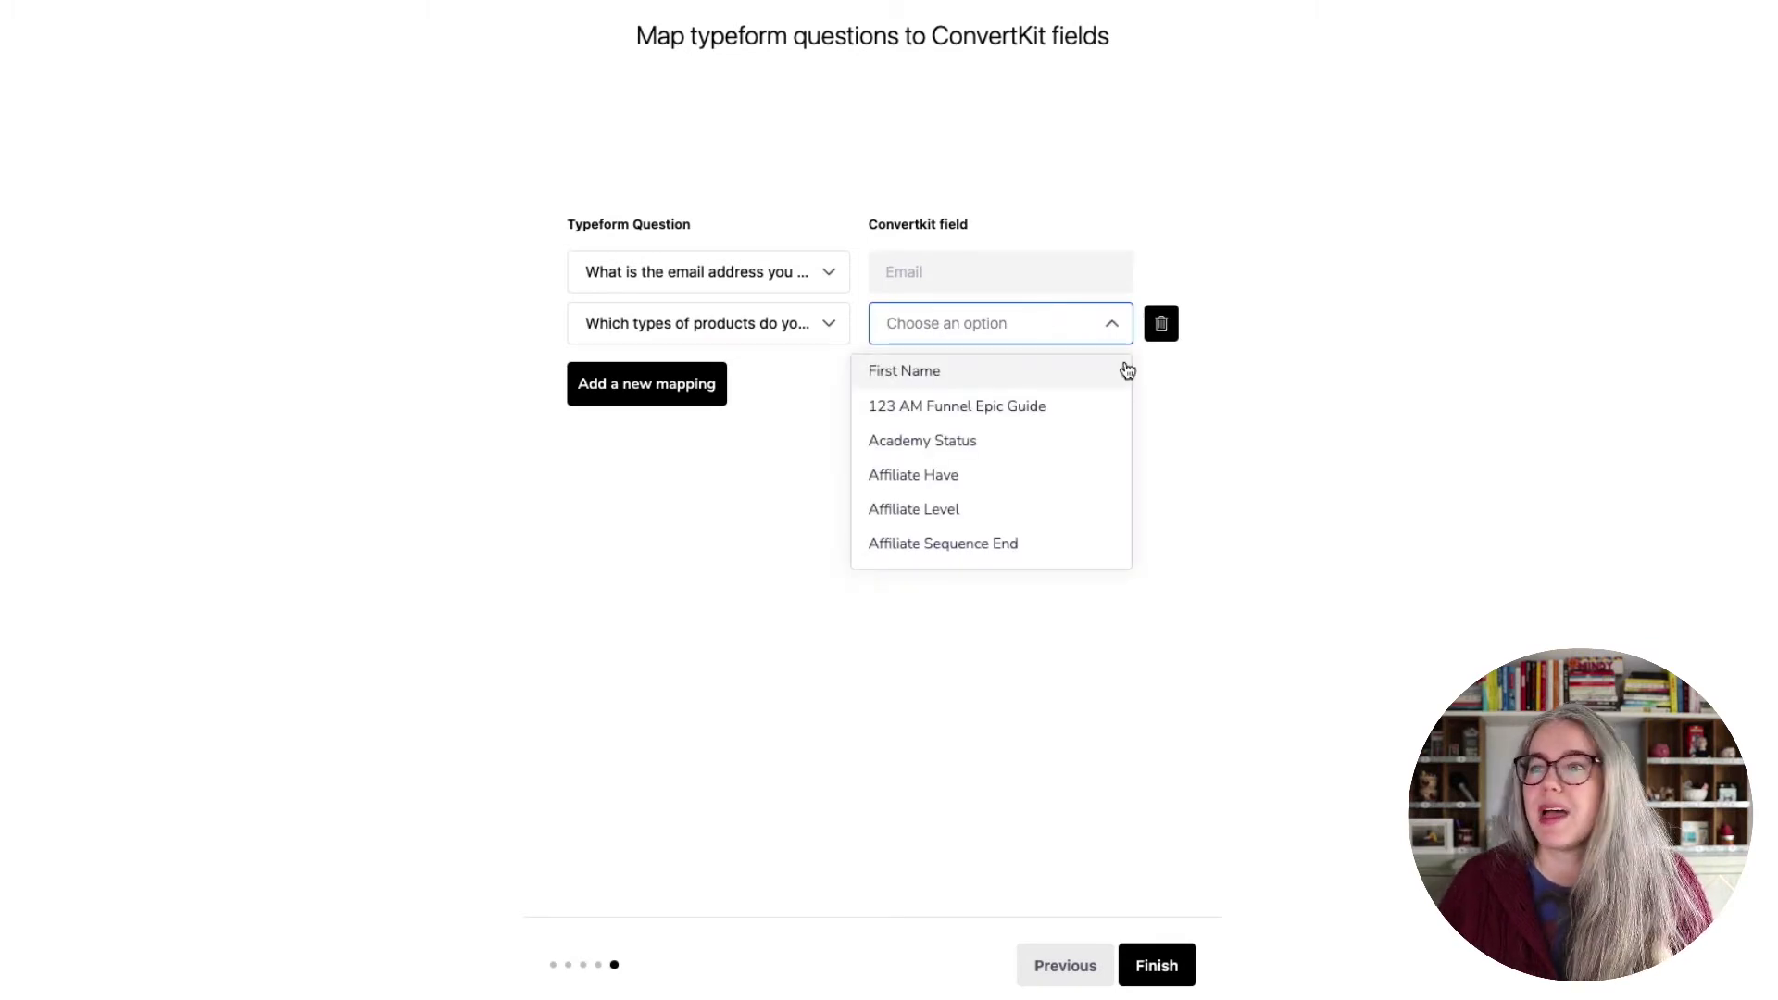
{"action": "left_click", "coordinate": [1161, 324]}
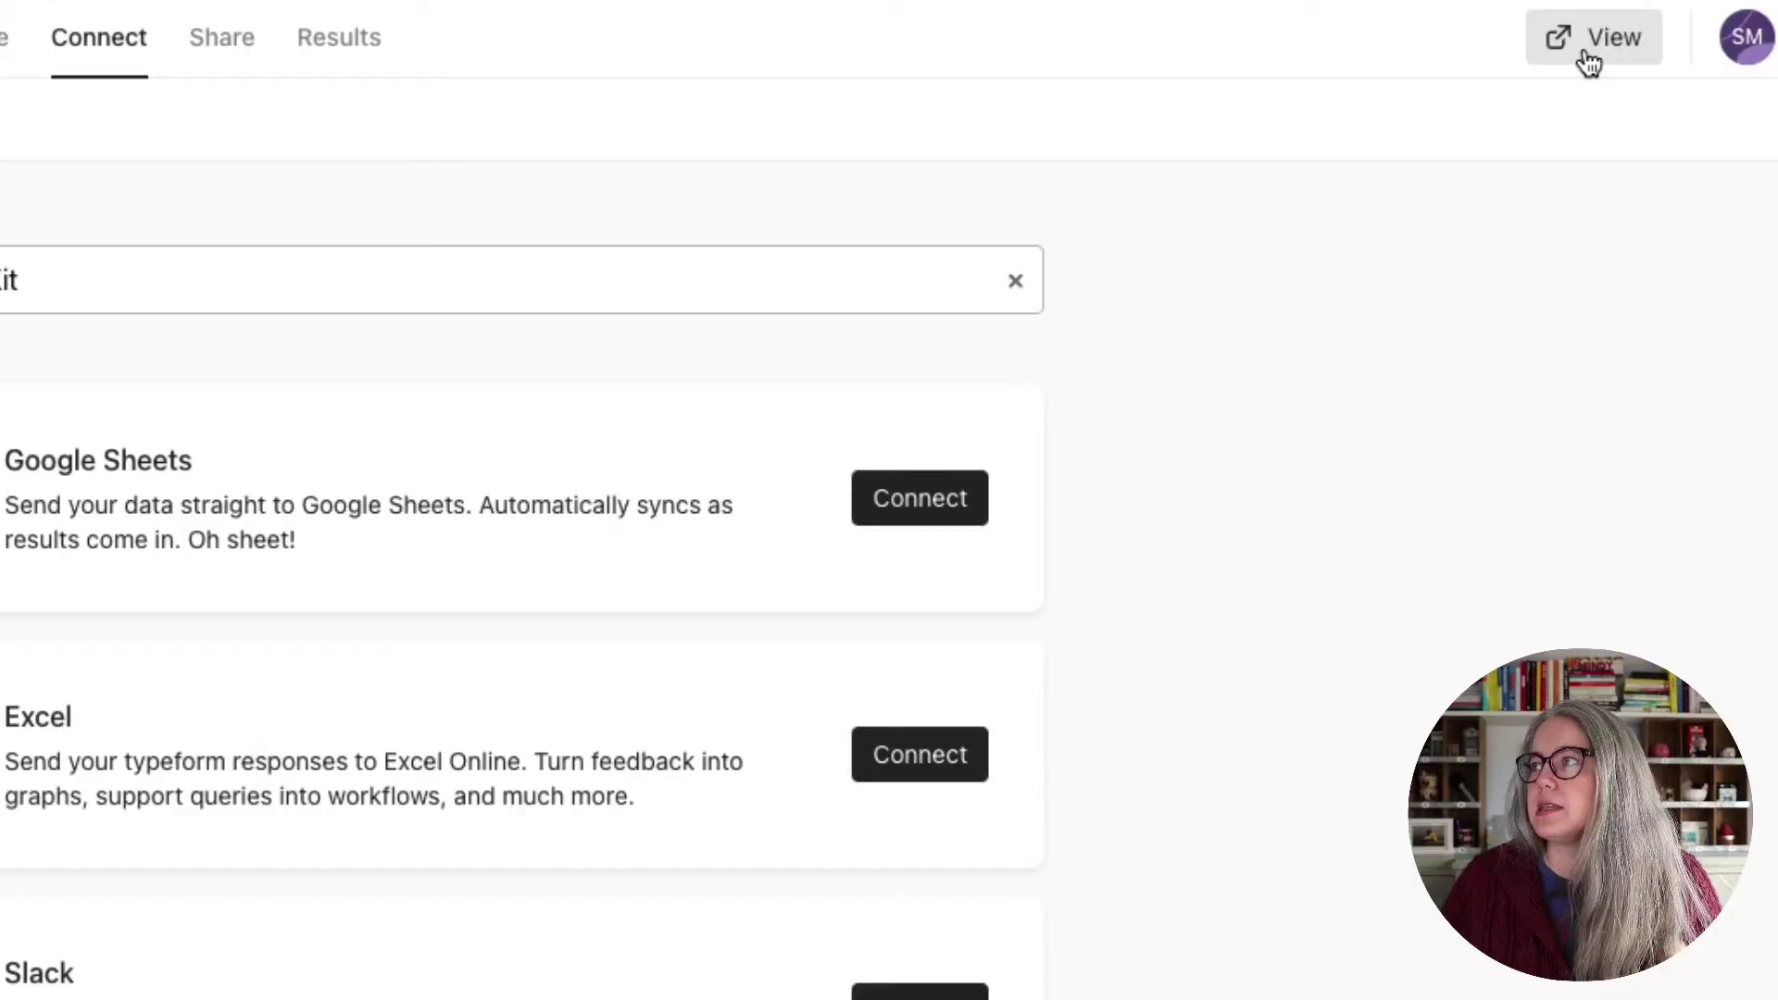
- Open the published form for viewing
{"action": "left_click", "coordinate": [1587, 42]}
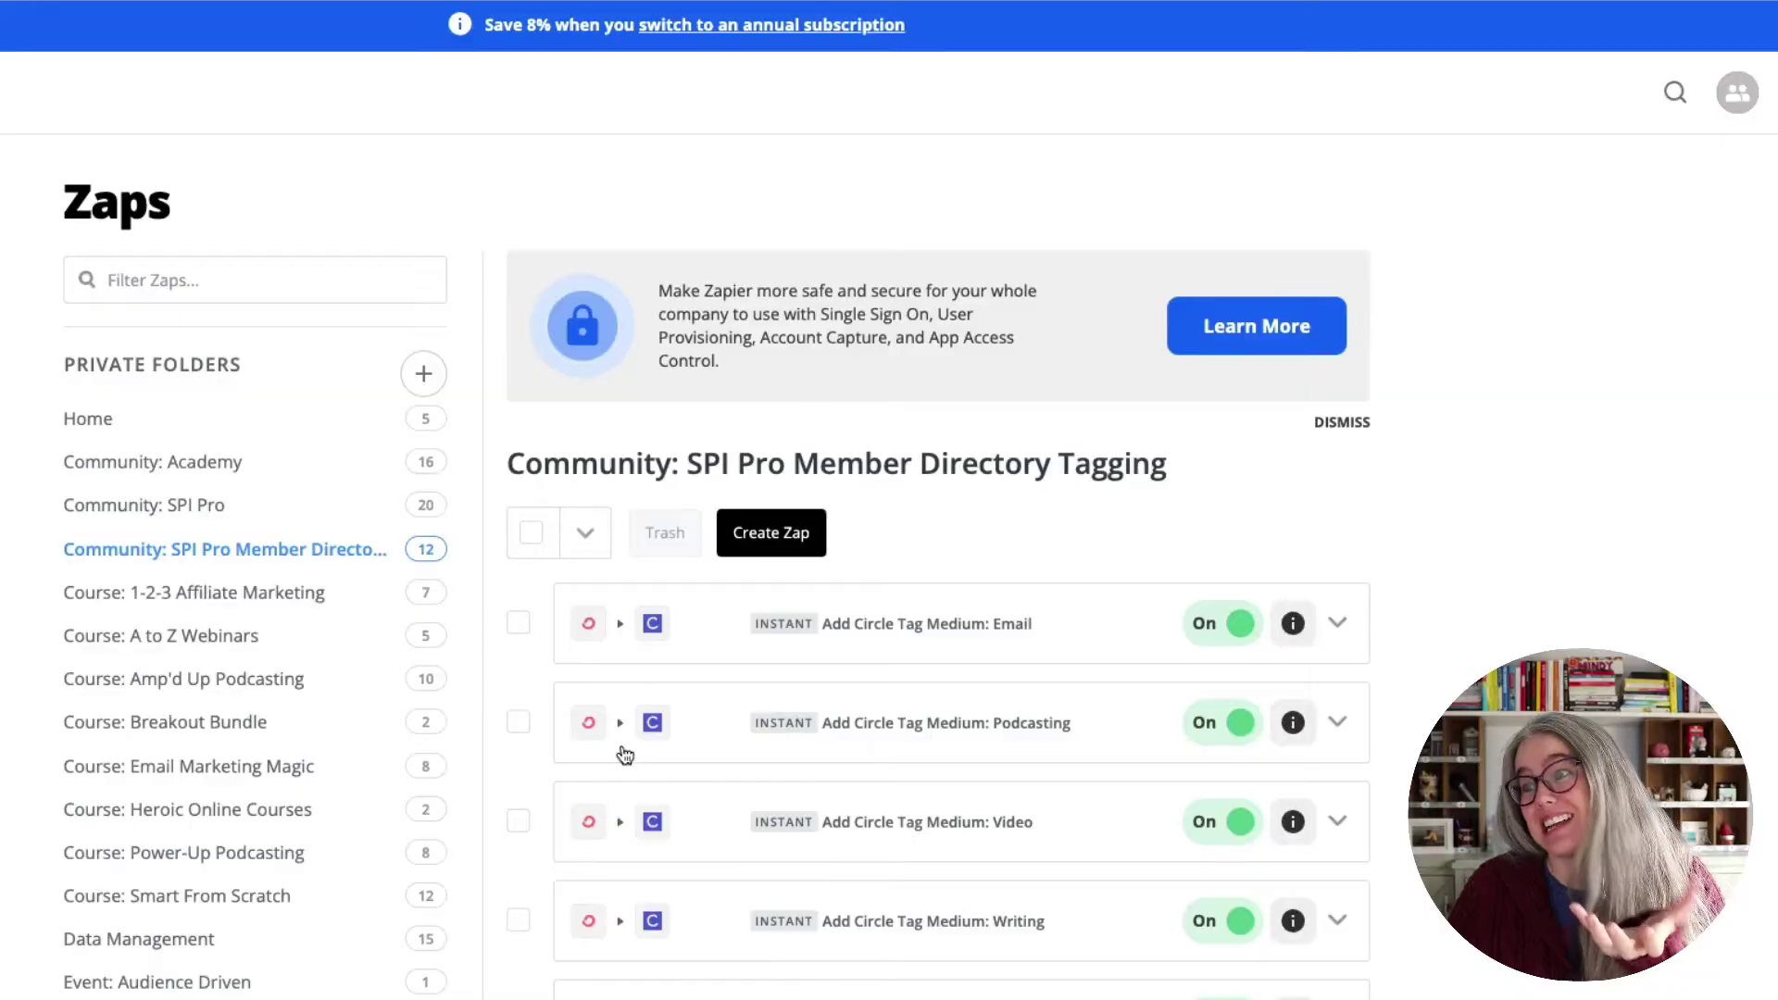
- Switch to Zapier and review the zaps in the folder Community: SPI Pro Member Directory Tagging
{"action": "scroll", "coordinate": [624, 752], "scroll_direction": "down", "scroll_amount": 6}
{"action": "scroll", "coordinate": [623, 752], "scroll_direction": "down", "scroll_amount": 2}
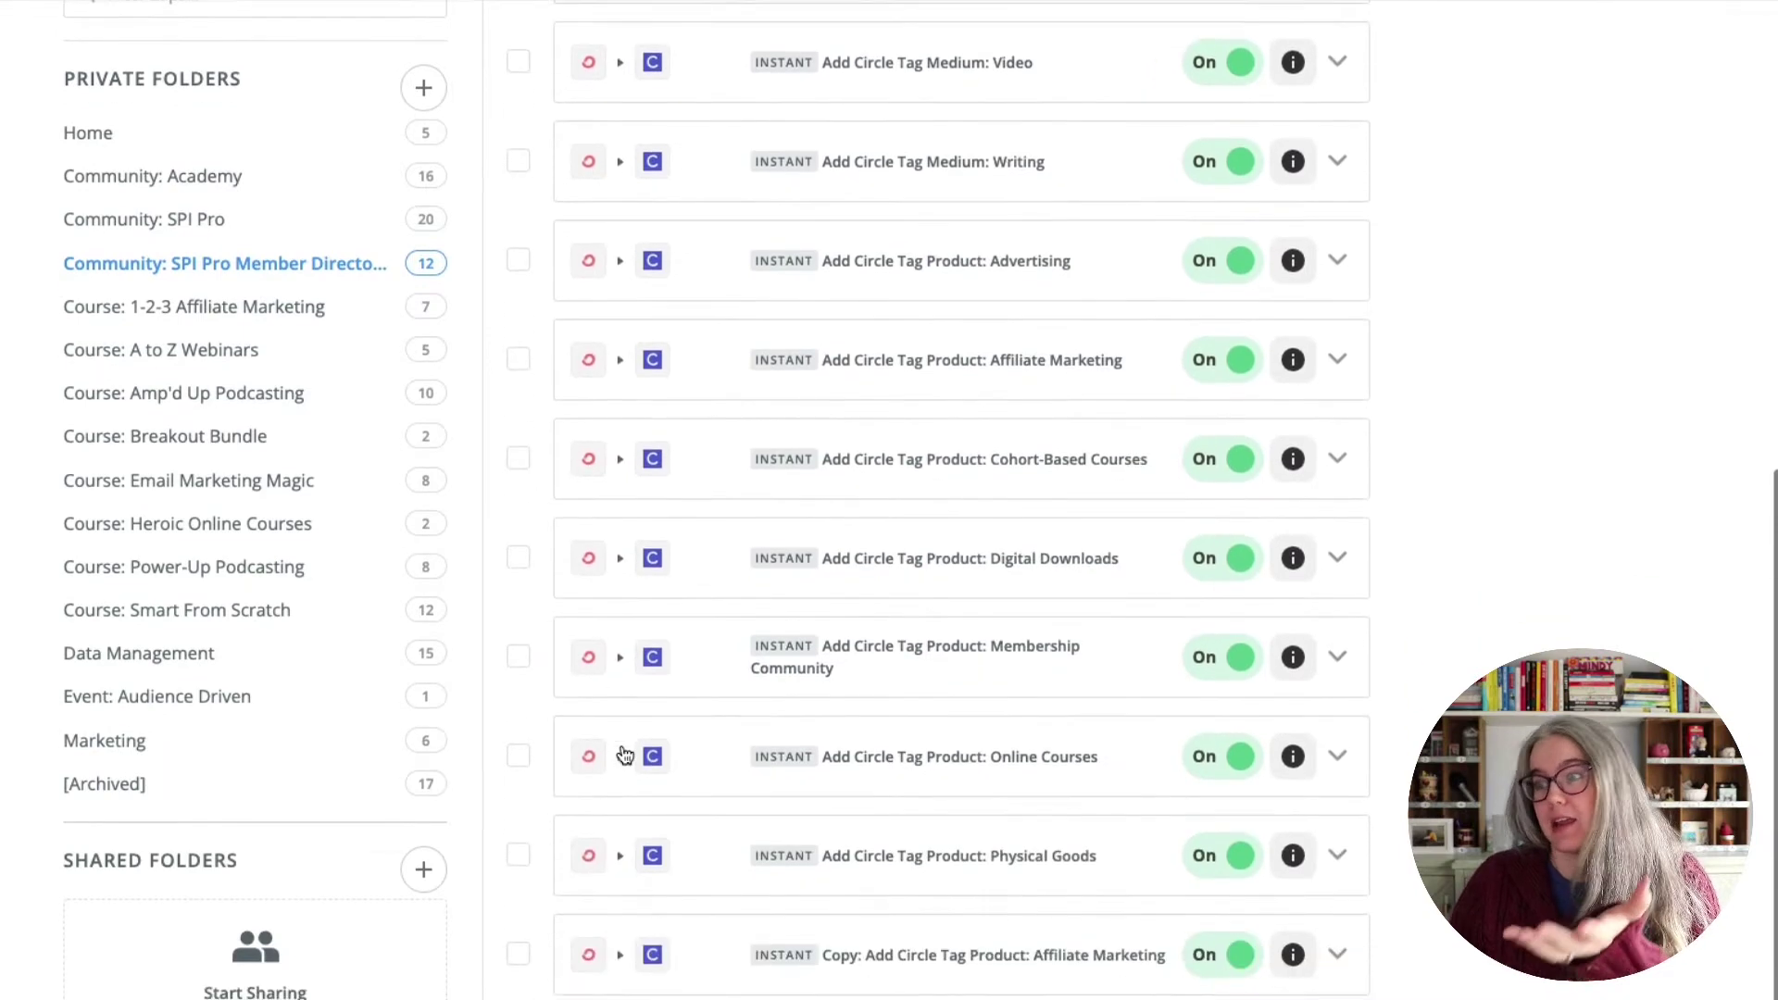
{"action": "scroll", "coordinate": [624, 755], "scroll_direction": "up", "scroll_amount": 8}
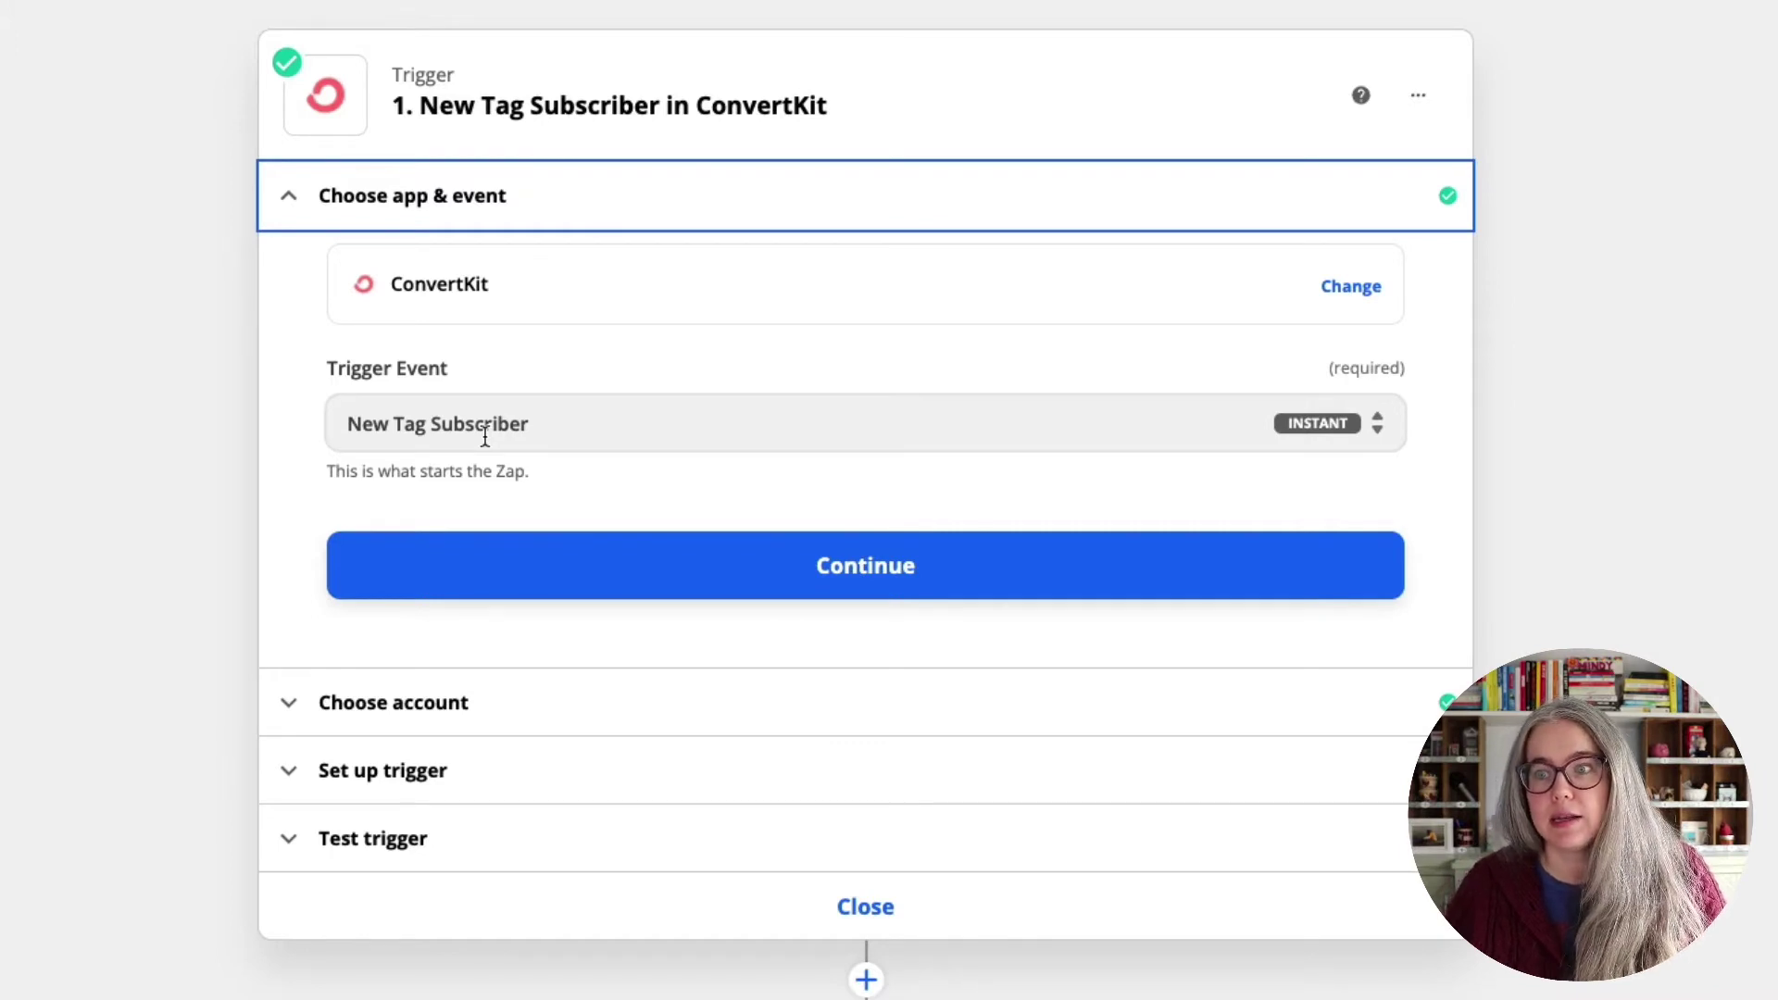
- Inspect the setup and test sections of the New Tag Subscriber trigger for the Medium Email tag
{"action": "left_click", "coordinate": [494, 774]}
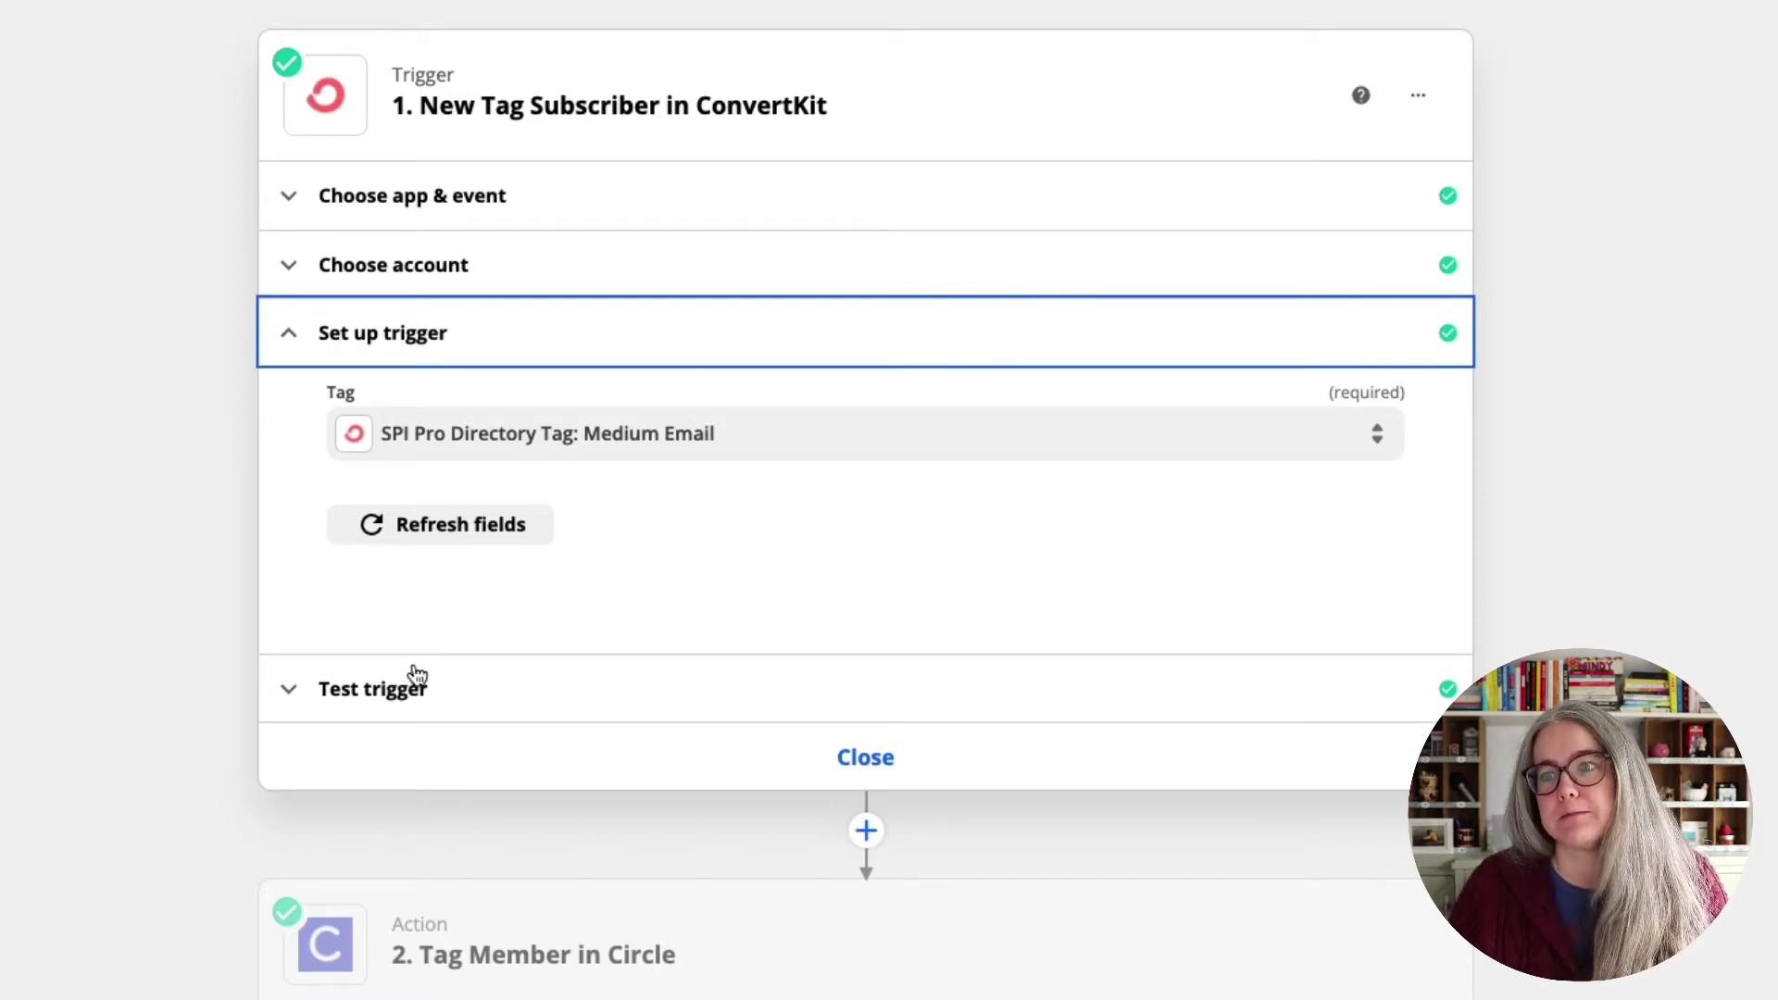
{"action": "left_click", "coordinate": [404, 697]}
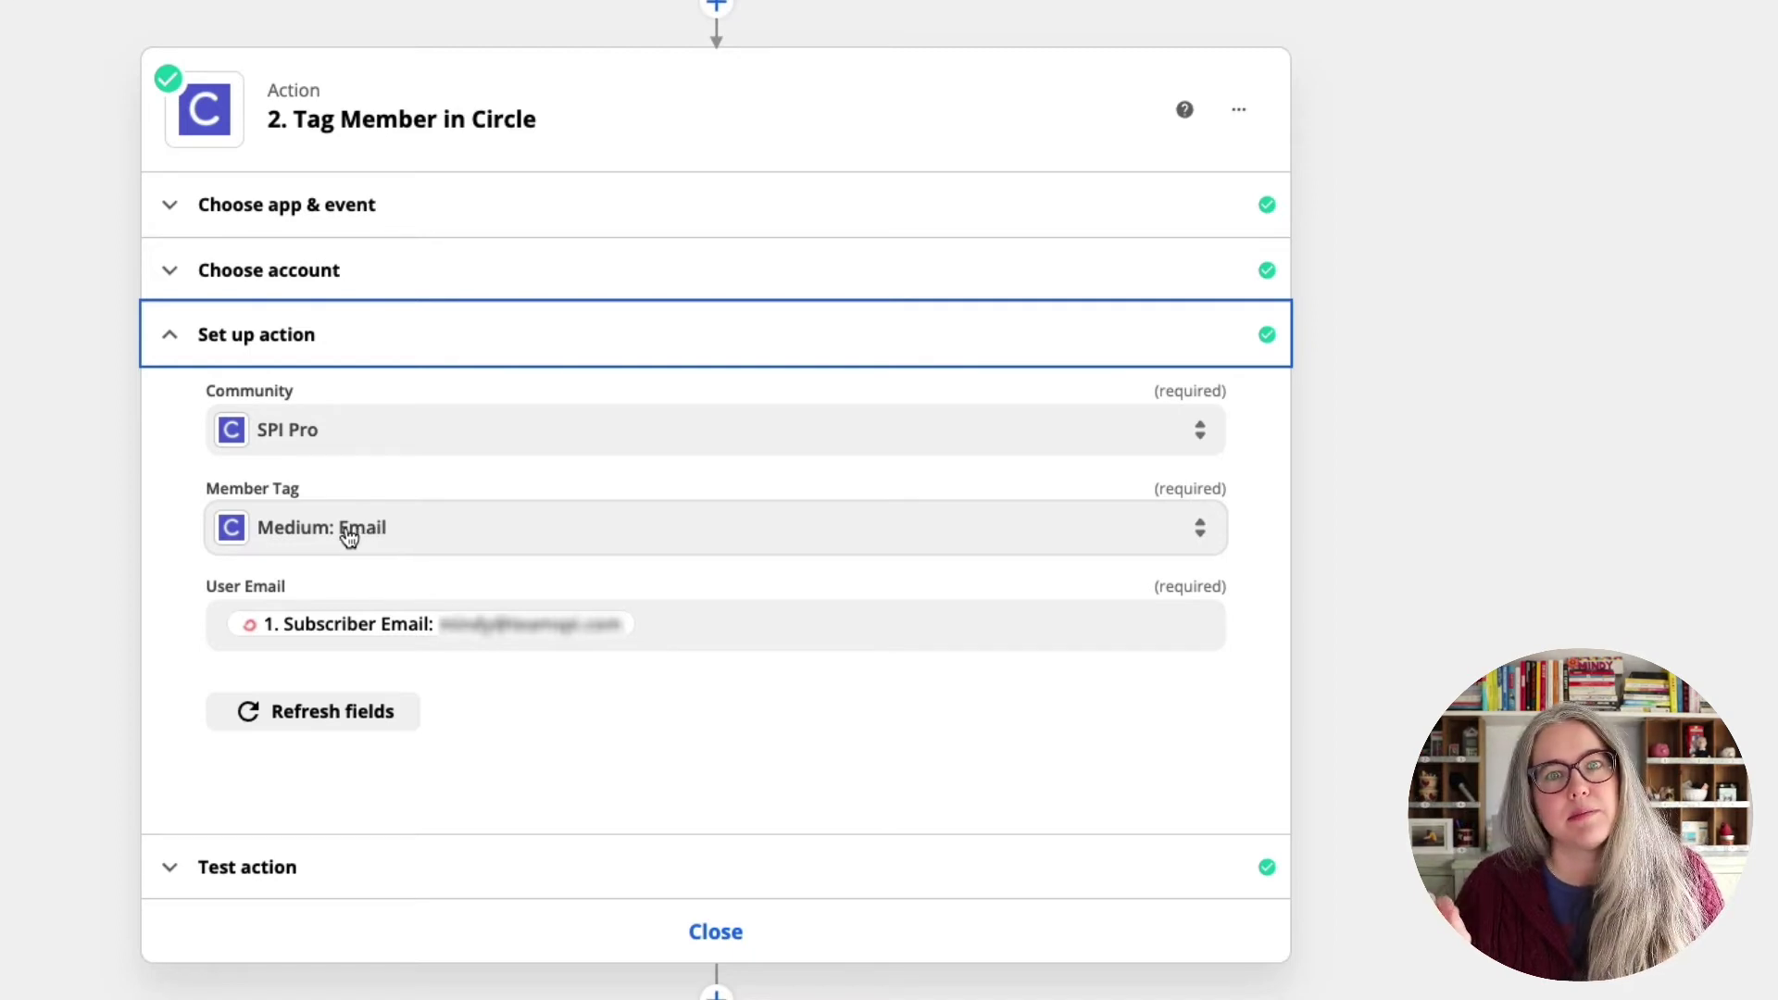
- Inspect the data options for User Email and the test section of the Tag Member in Circle action
{"action": "left_click", "coordinate": [693, 625]}
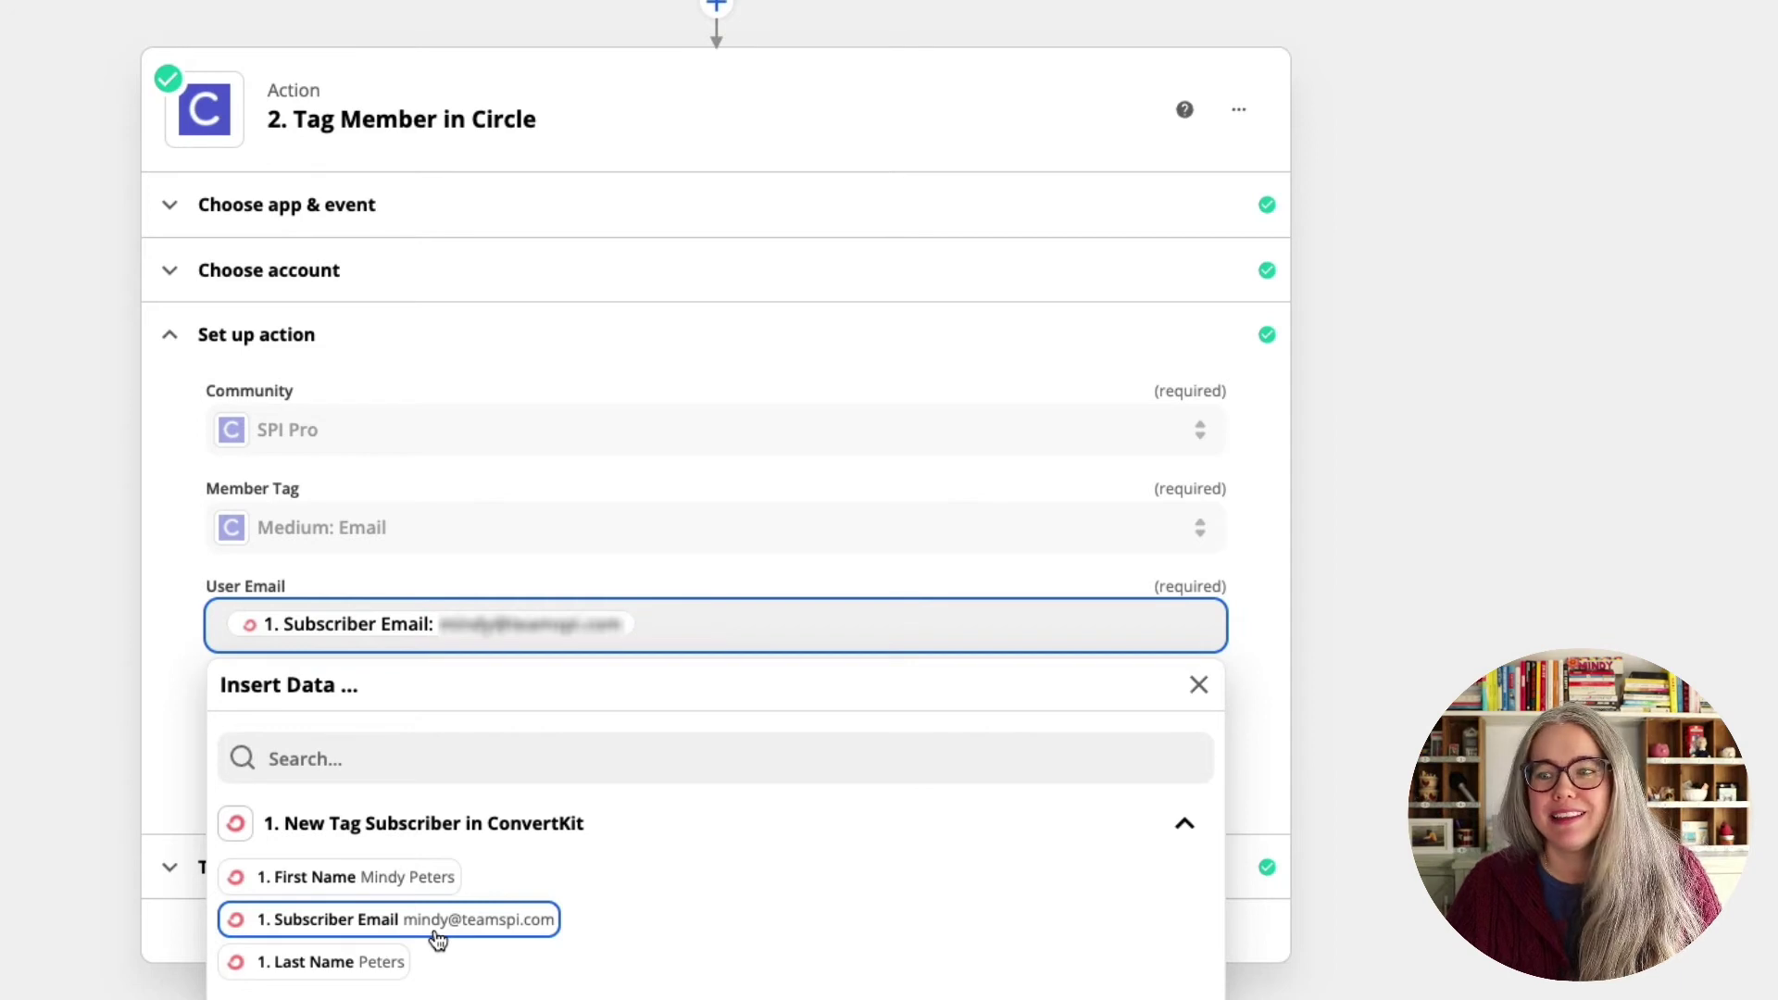
{"action": "left_click", "coordinate": [192, 633]}
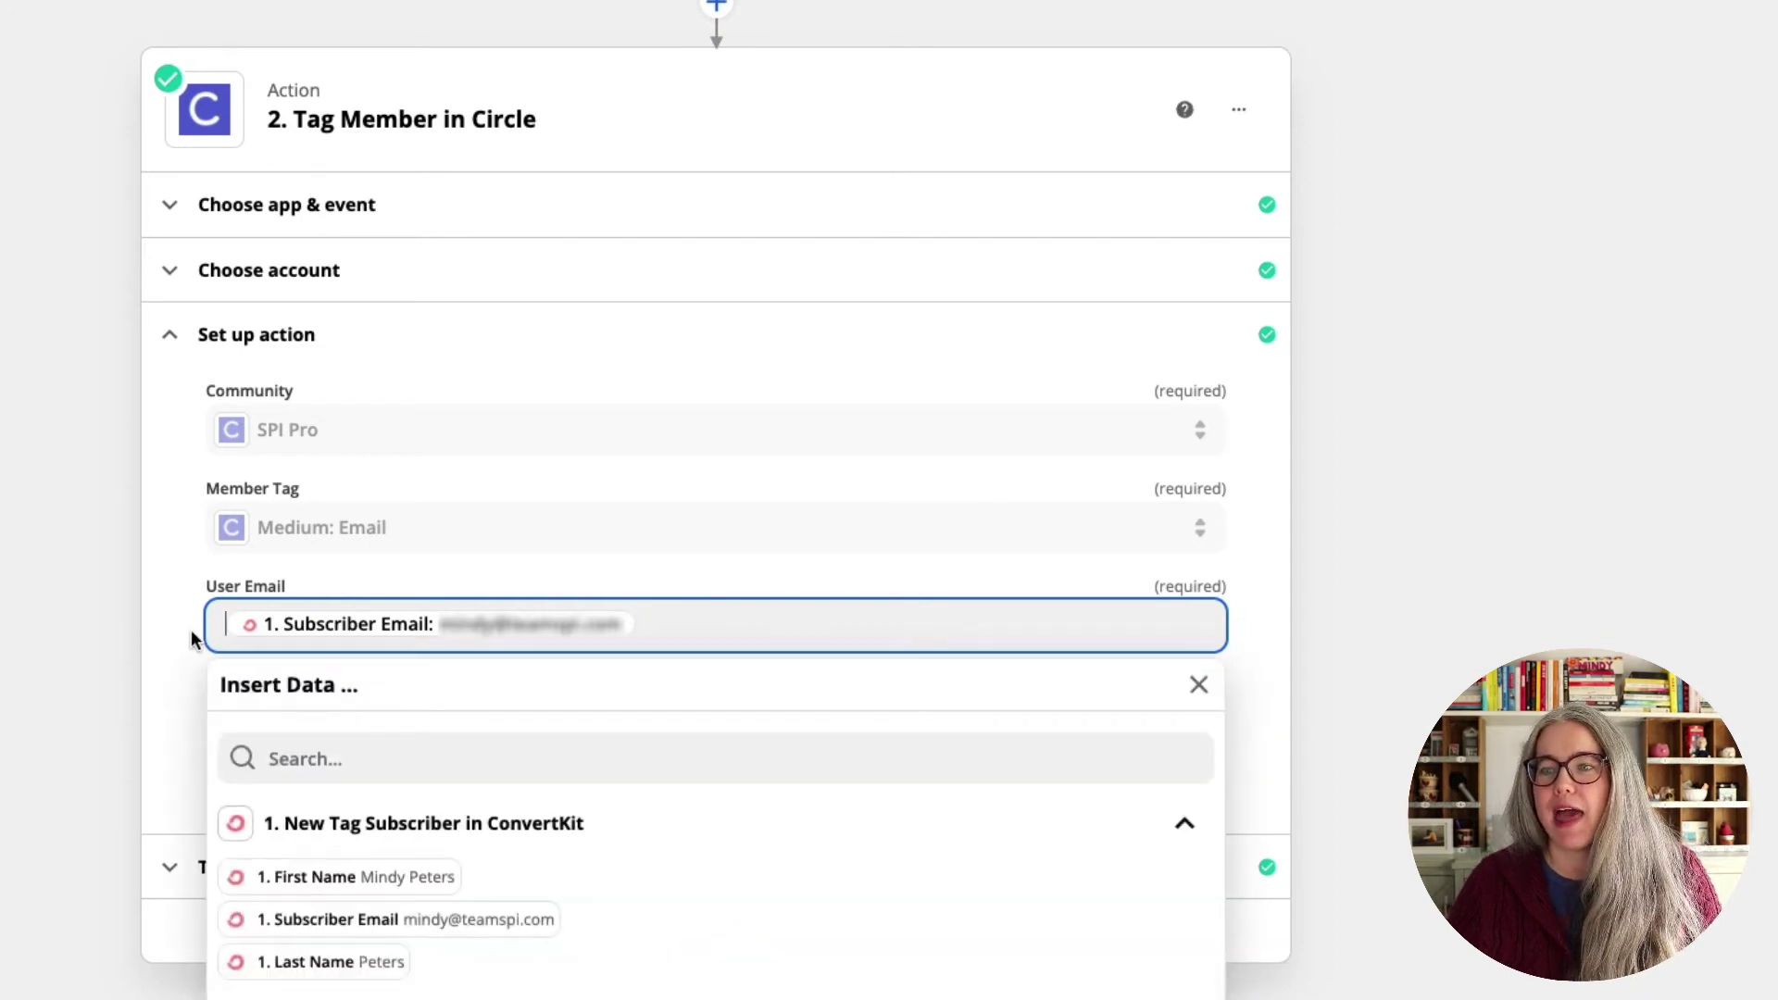
{"action": "left_click", "coordinate": [191, 630]}
{"action": "left_click", "coordinate": [313, 867]}
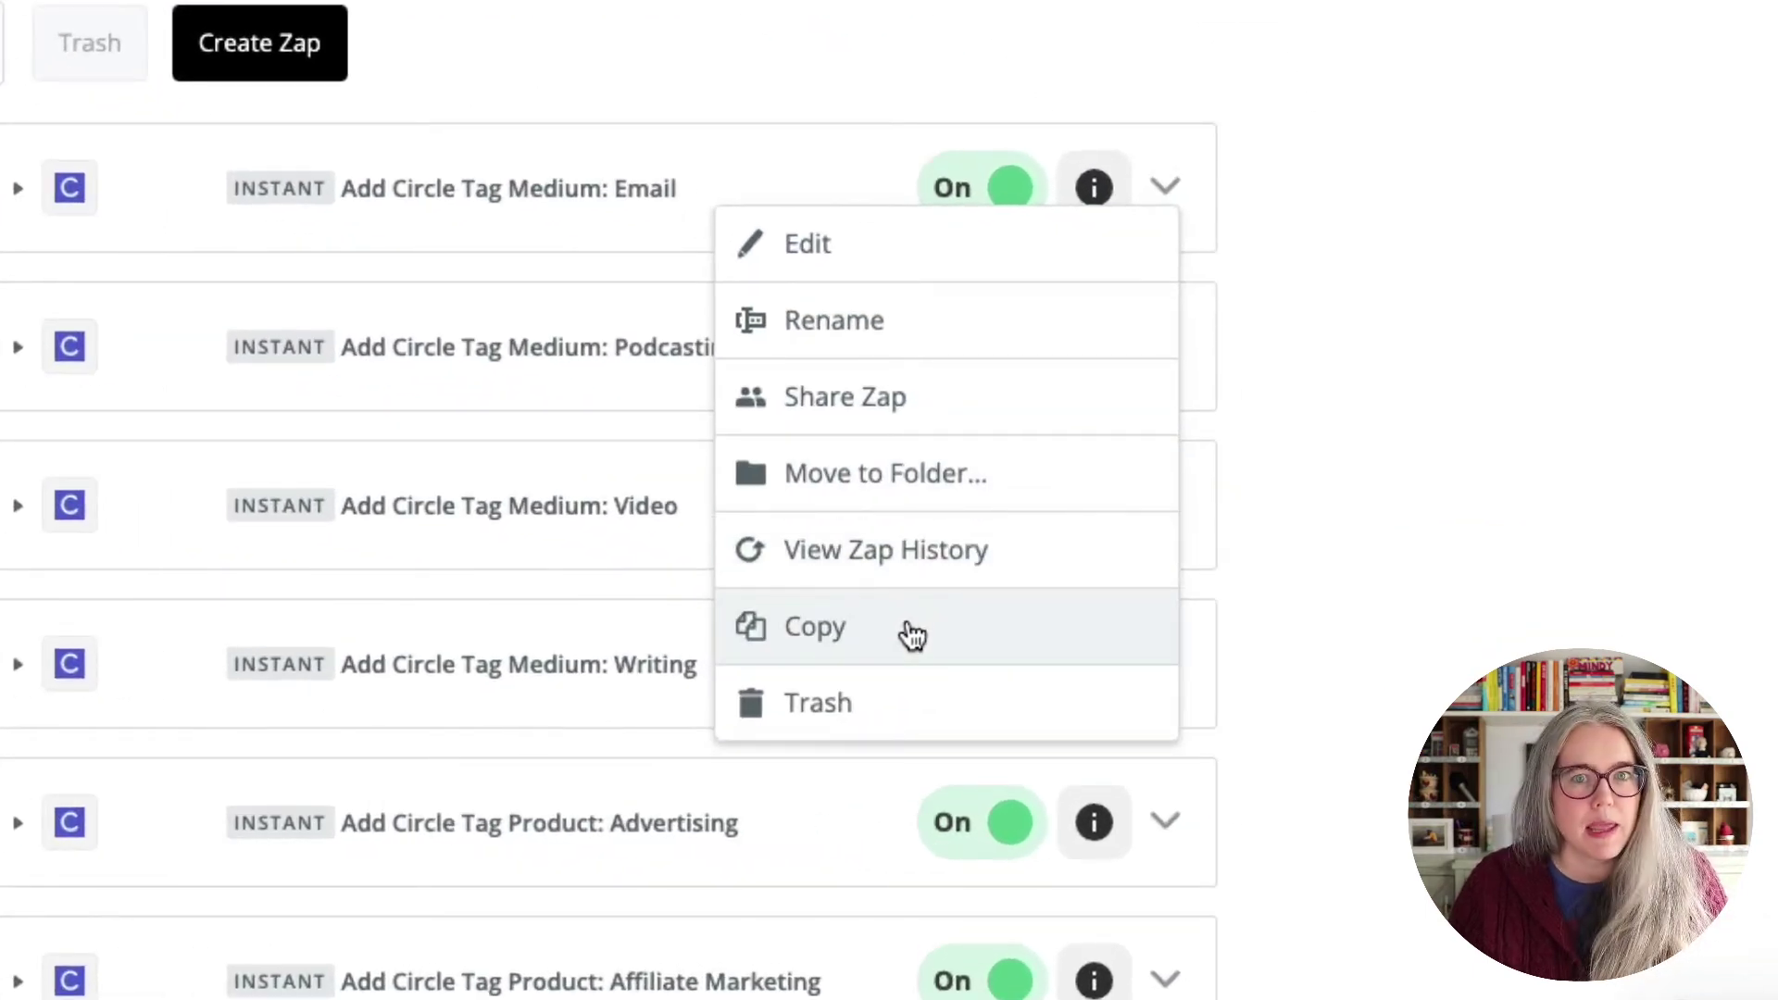
- Duplicate the zap Add Circle Tag Medium: Email and open the copy in the editor
{"action": "left_click", "coordinate": [896, 643]}
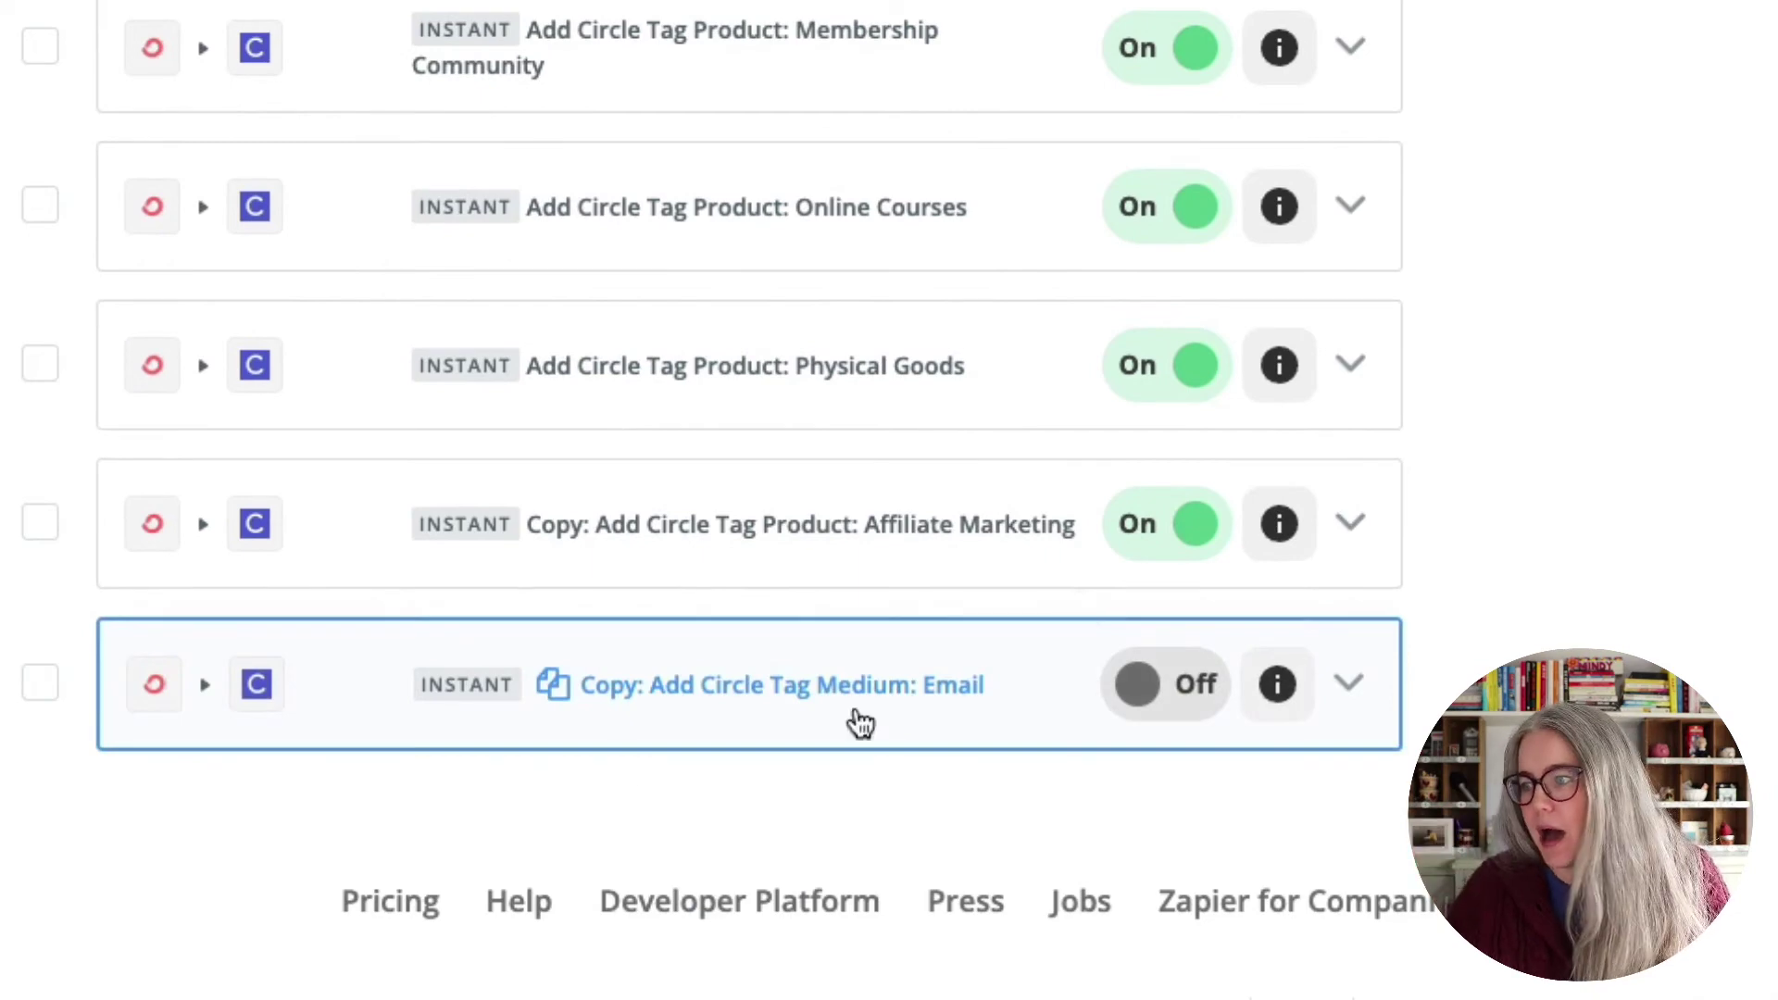
{"action": "left_click", "coordinate": [805, 690]}
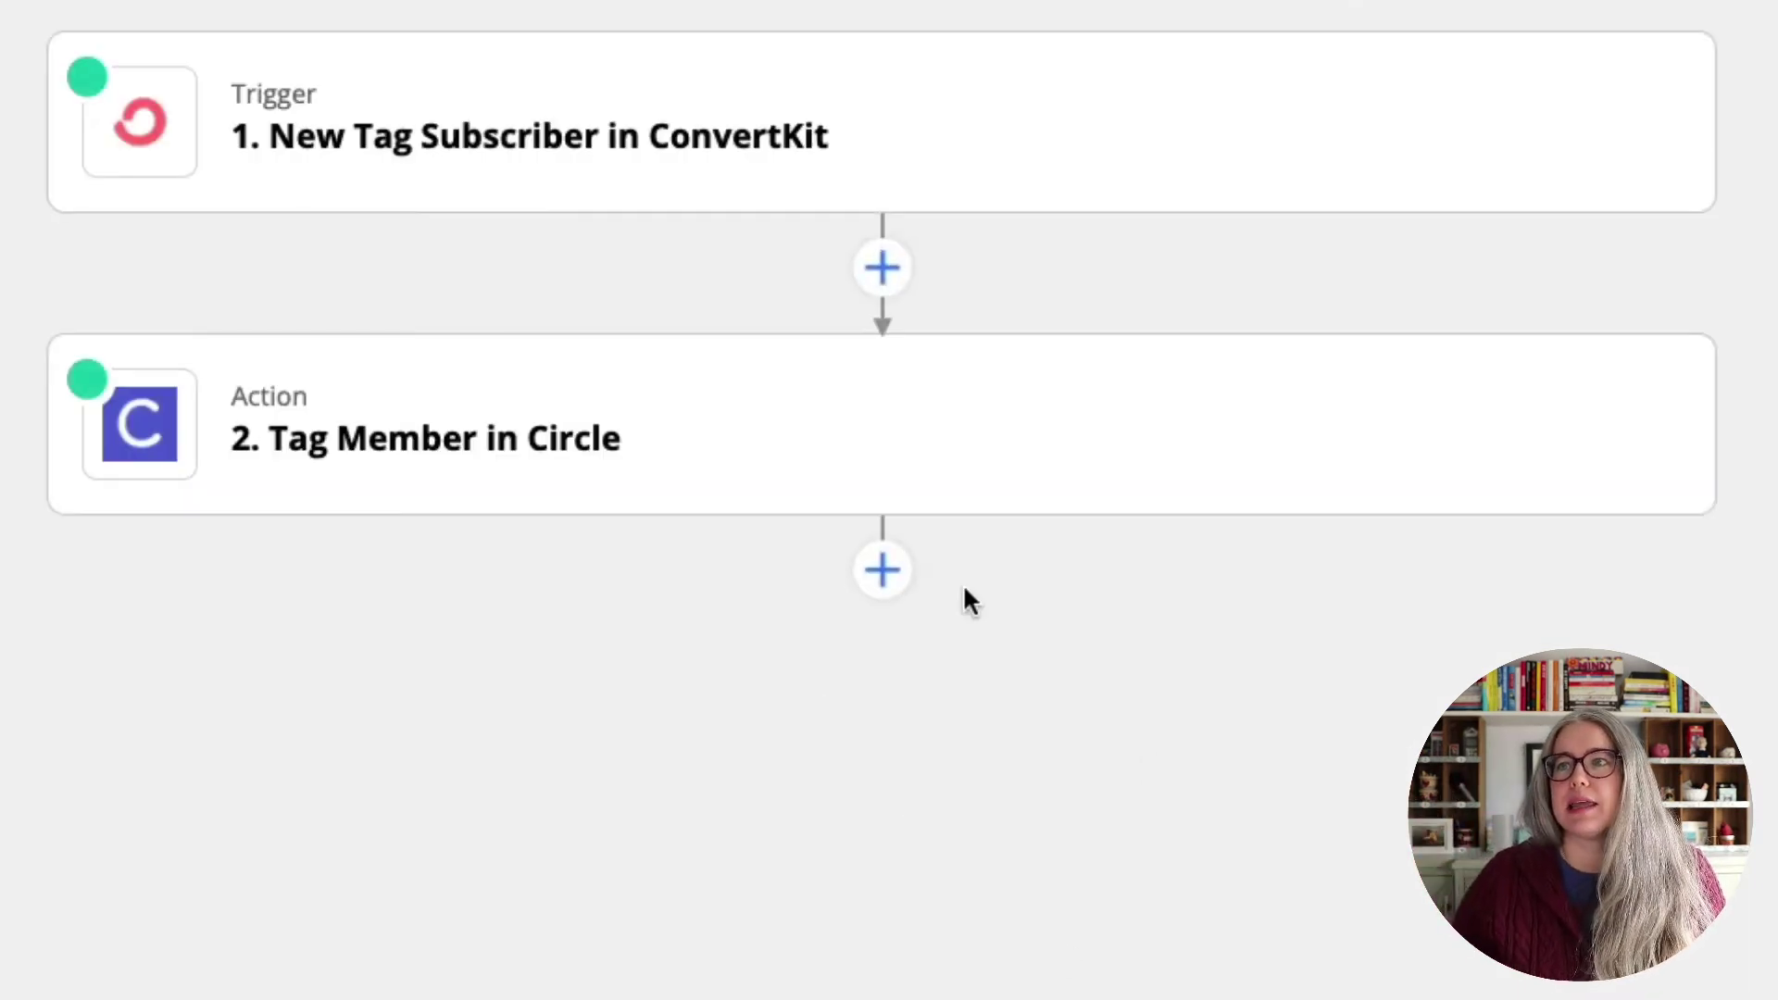
- Review the copied zap's trigger tag setup, then its Circle action's setup and test sections
{"action": "left_click", "coordinate": [572, 174]}
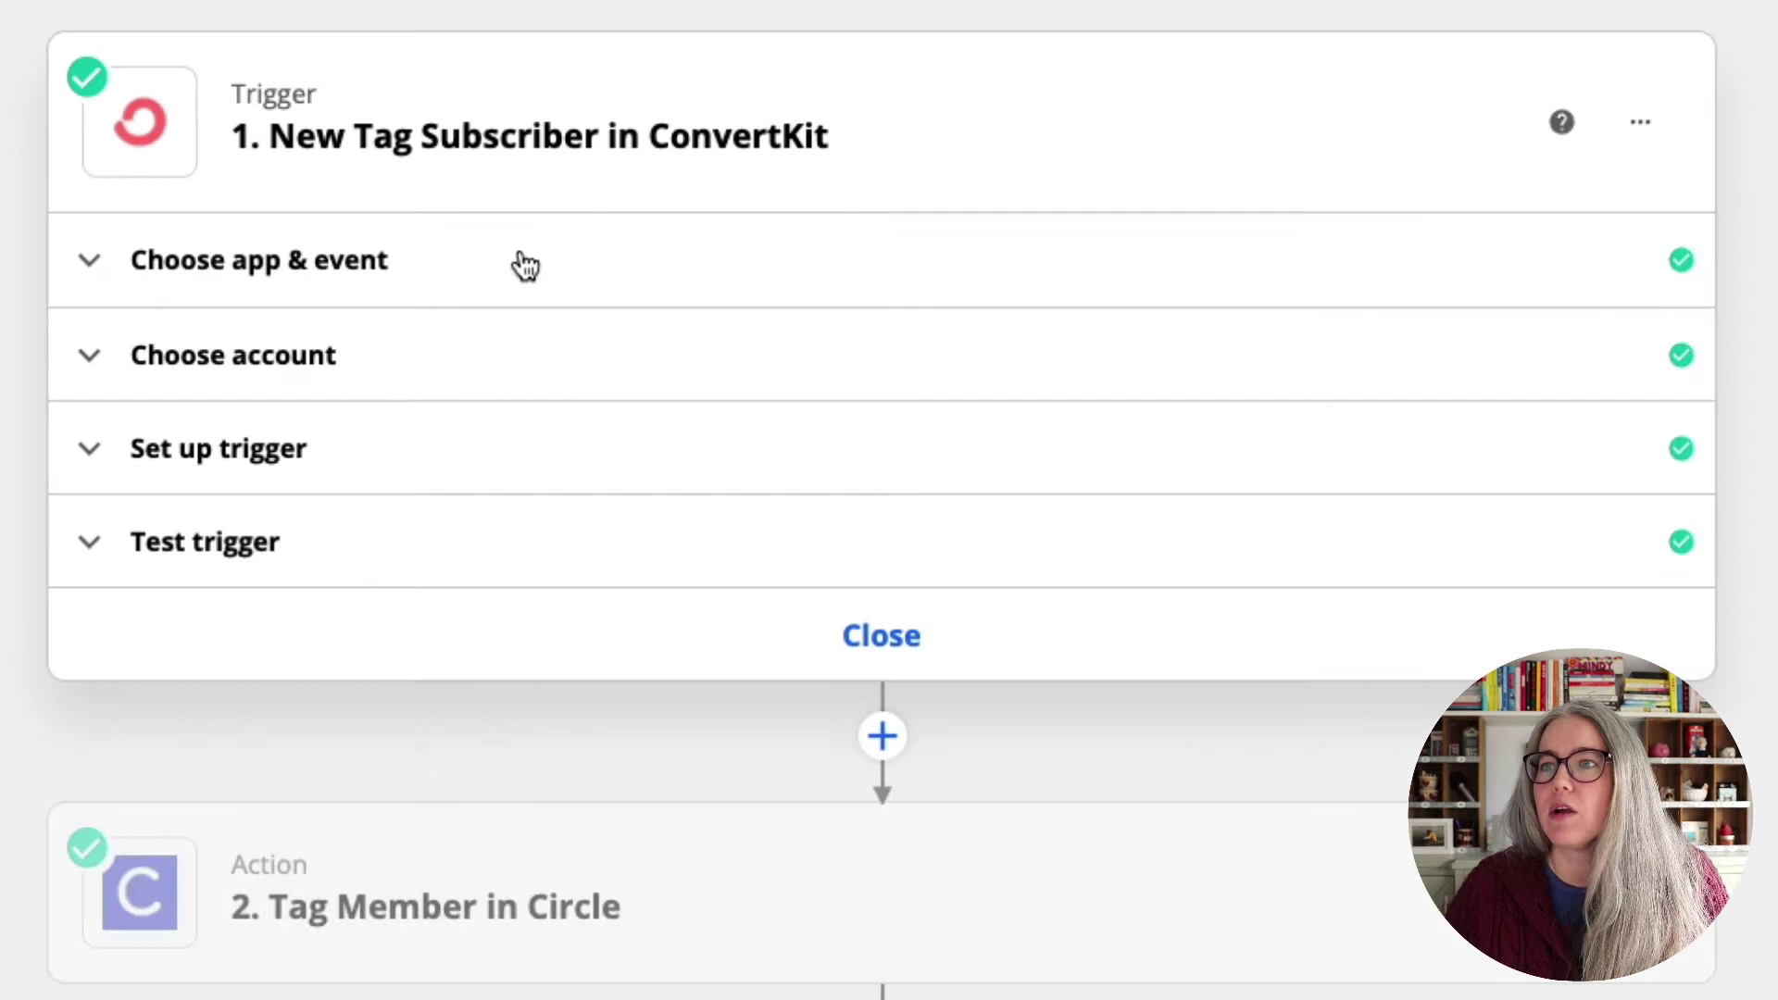
{"action": "left_click", "coordinate": [276, 453]}
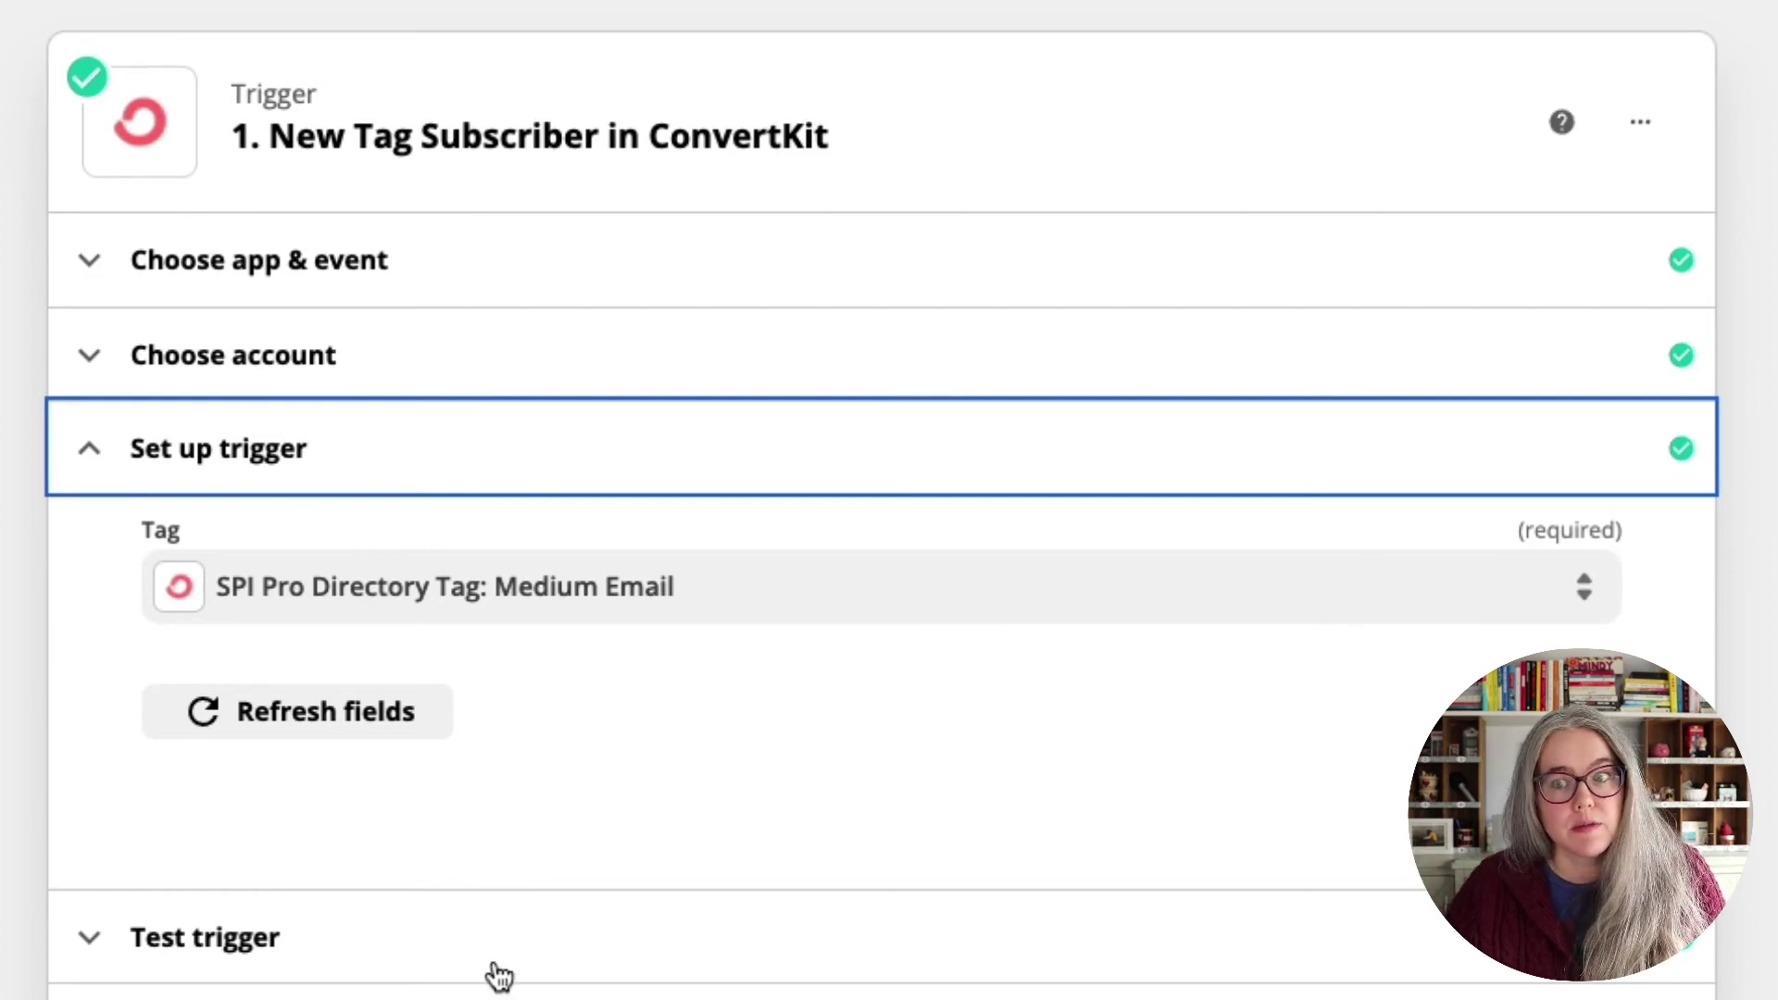
{"action": "scroll", "coordinate": [498, 975], "scroll_direction": "down", "scroll_amount": 12}
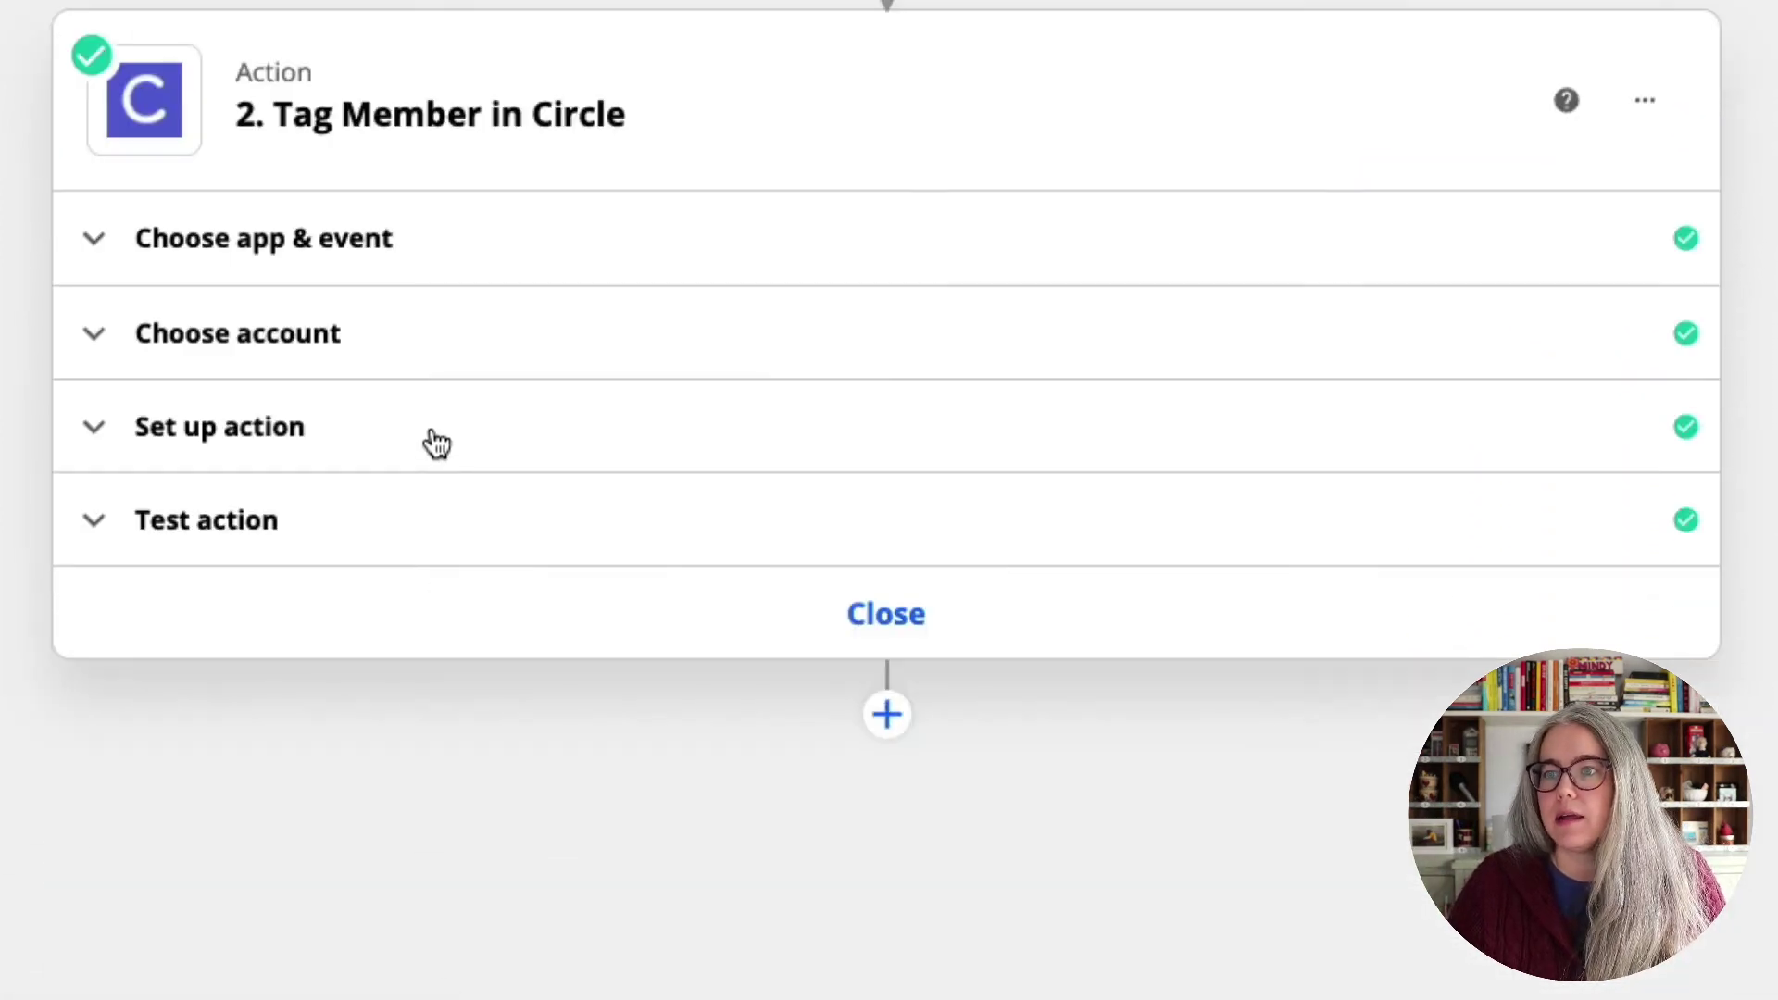
{"action": "left_click", "coordinate": [435, 447]}
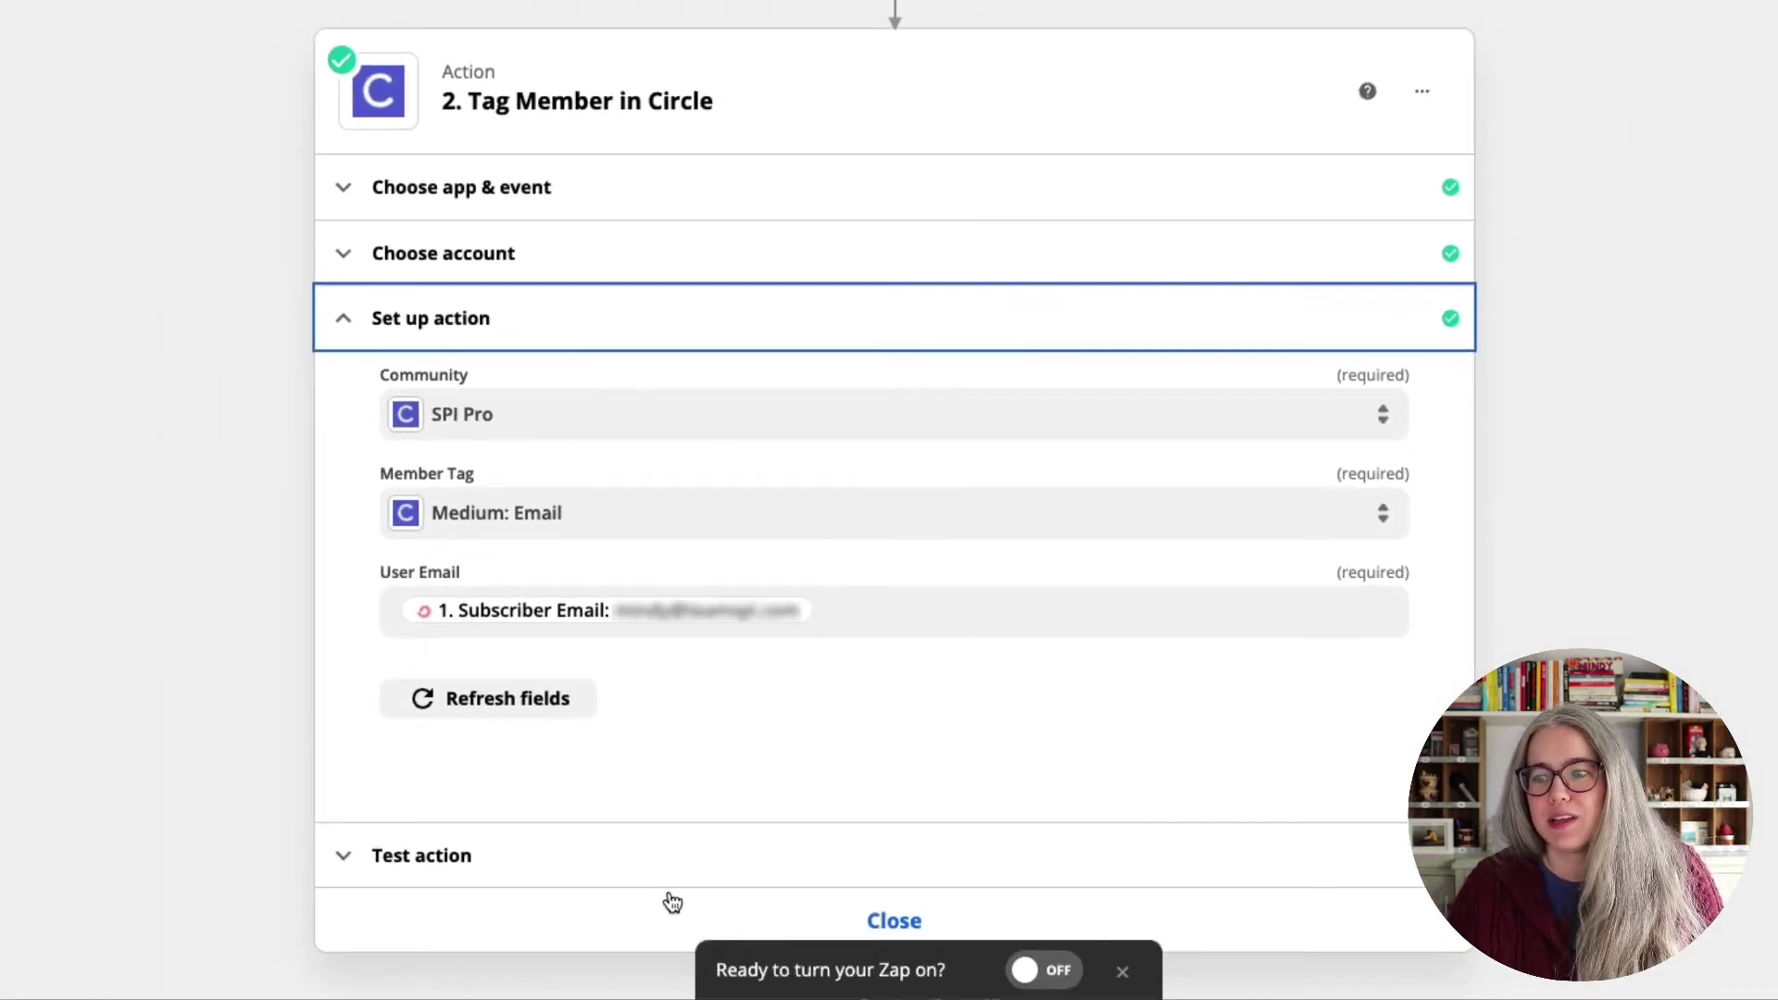
{"action": "left_click", "coordinate": [667, 862]}
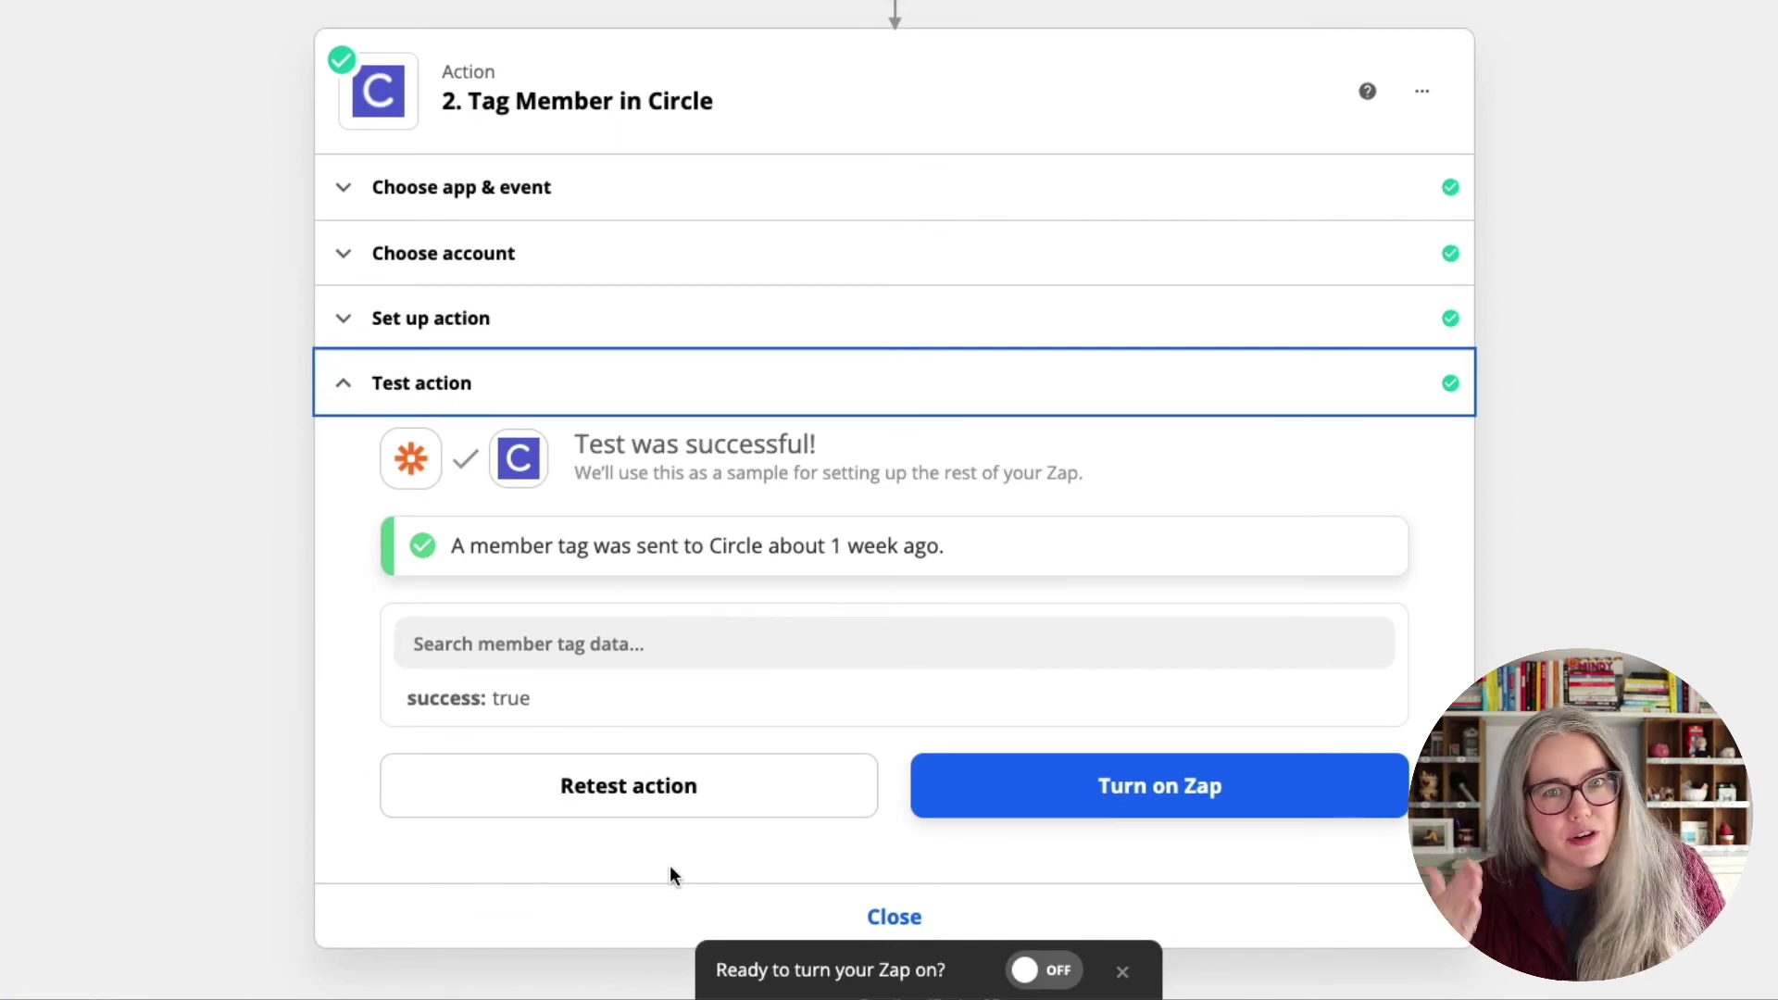